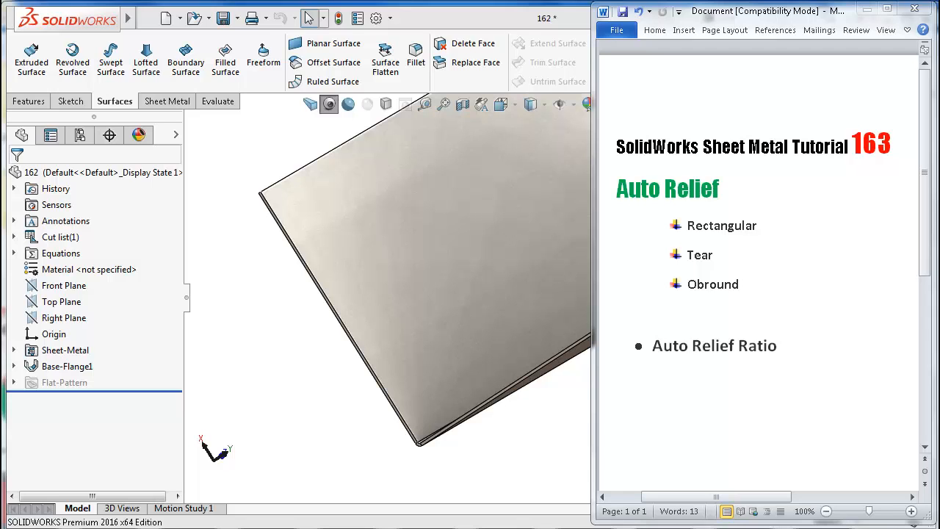
Open the Sheet-Metal feature of the existing part for editing and examine its Auto Relief type and ratio
click(76, 350)
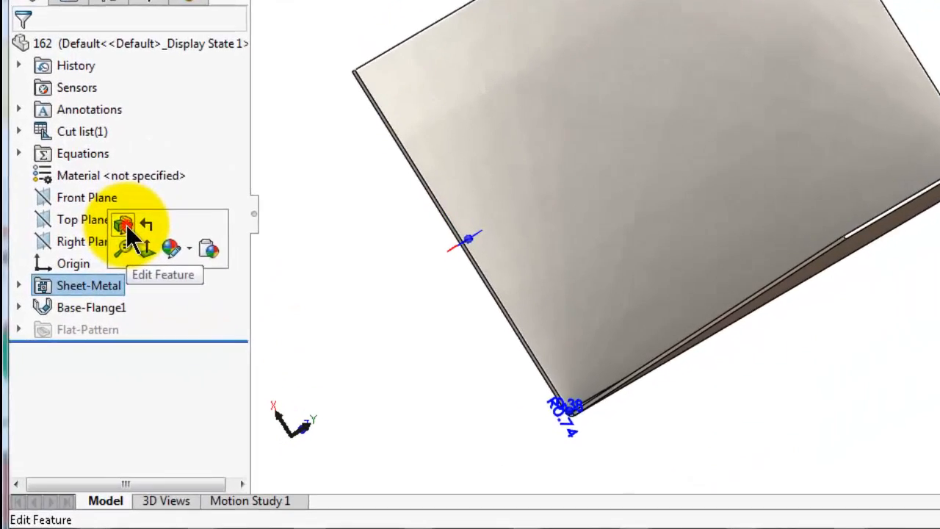
click(91, 306)
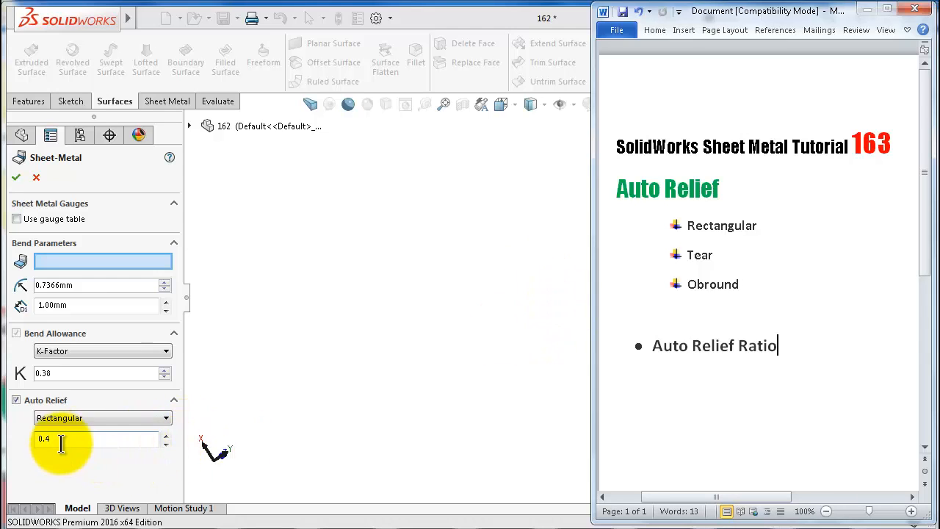
drag(62, 441, 35, 439)
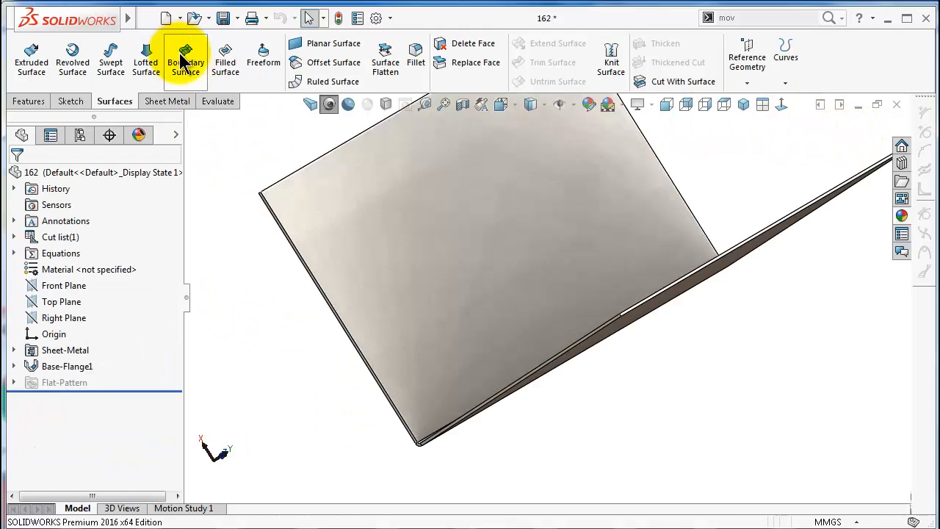
Create a new part and start a sketch on the Front Plane
click(167, 22)
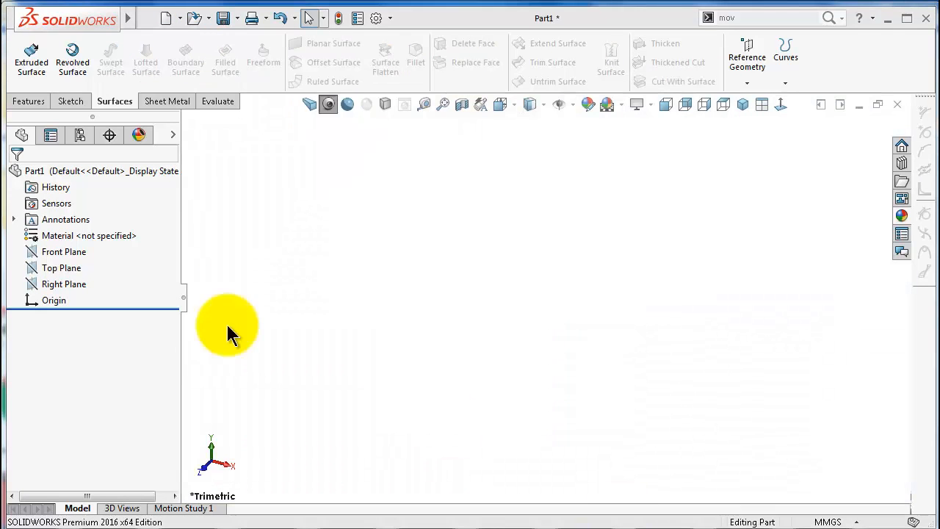
click(74, 252)
click(80, 229)
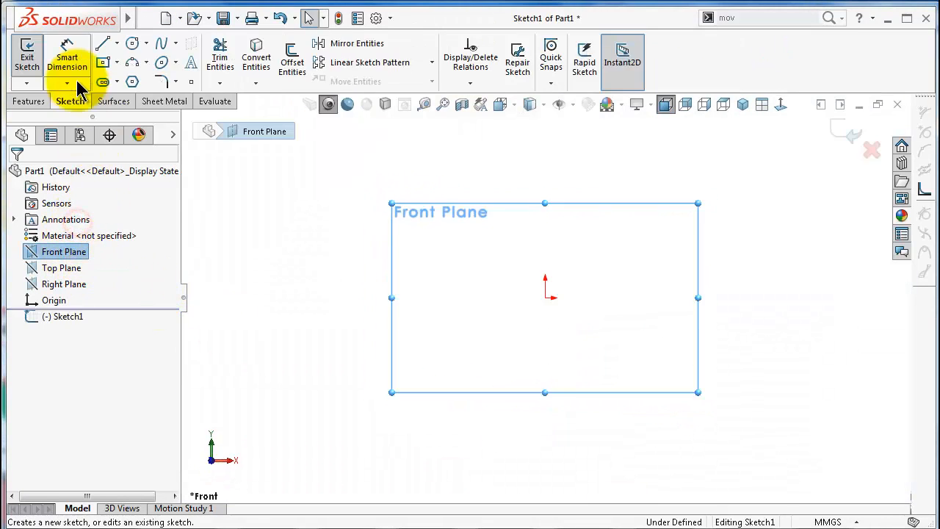
Sketch an open U-shaped profile with a horizontal base line through the origin and two equal-height vertical legs about 66 mm tall
click(103, 48)
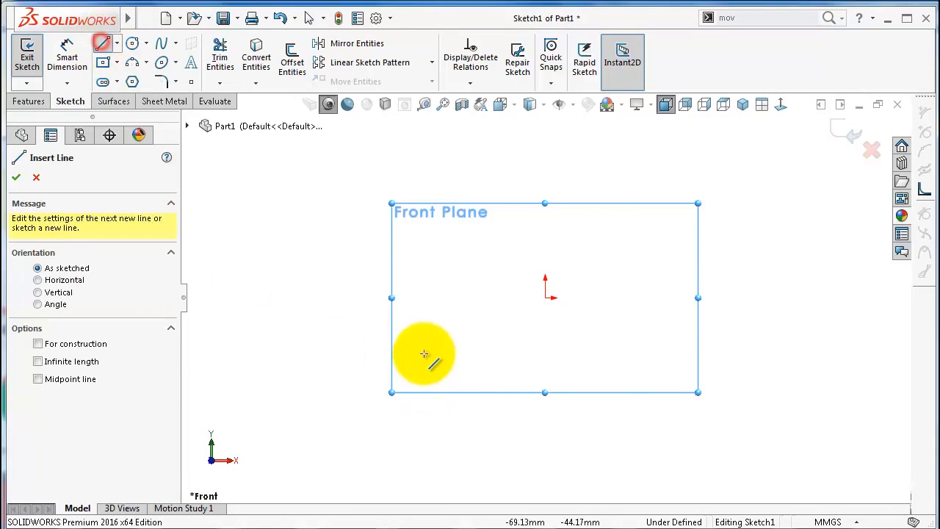
click(412, 184)
click(412, 297)
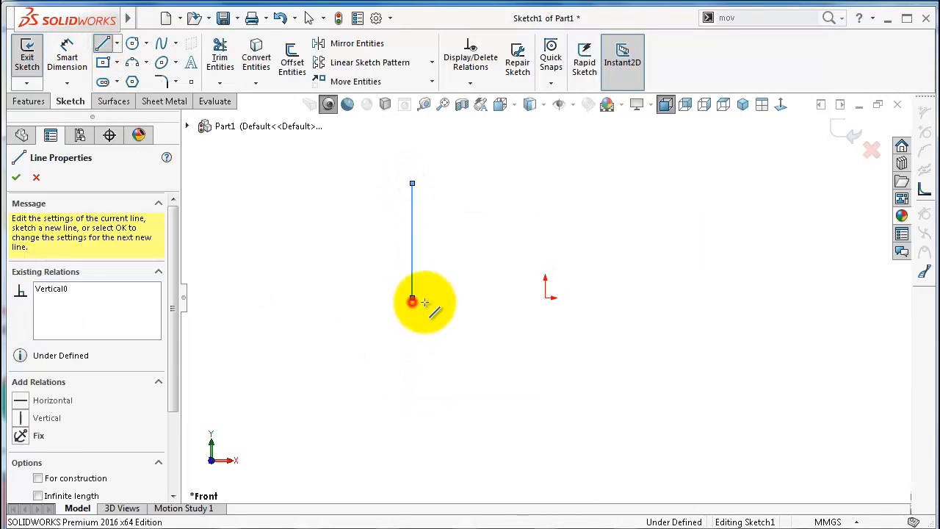
click(655, 298)
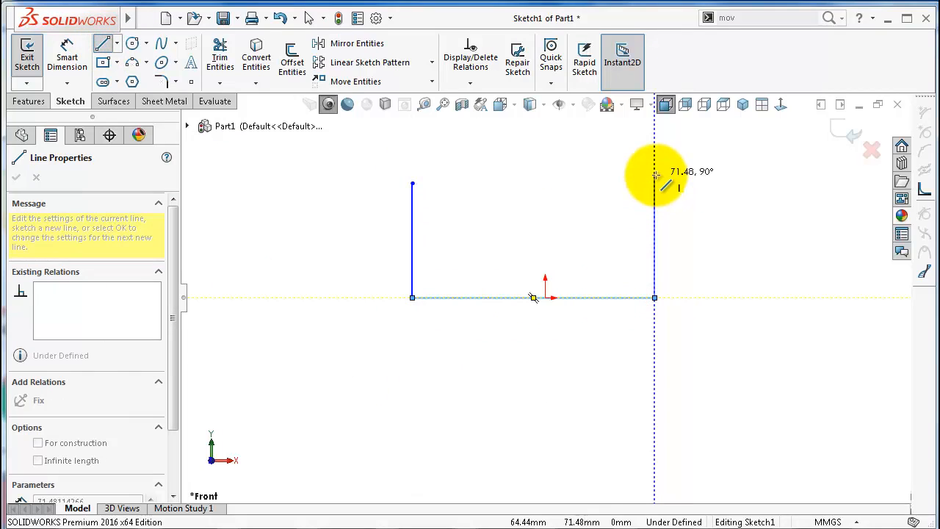
click(654, 184)
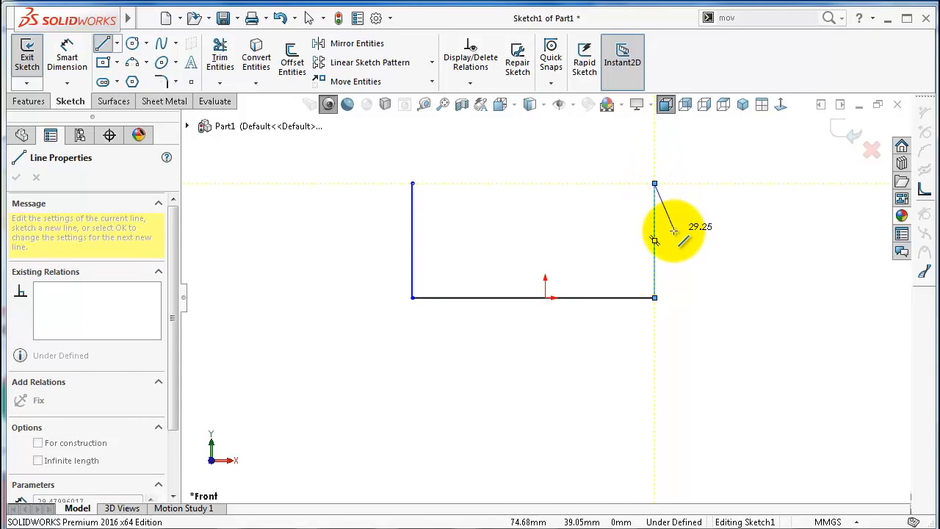
mouse_move(674, 232)
middle_down()
mouse_move(667, 220)
mouse_move(657, 266)
middle_up()
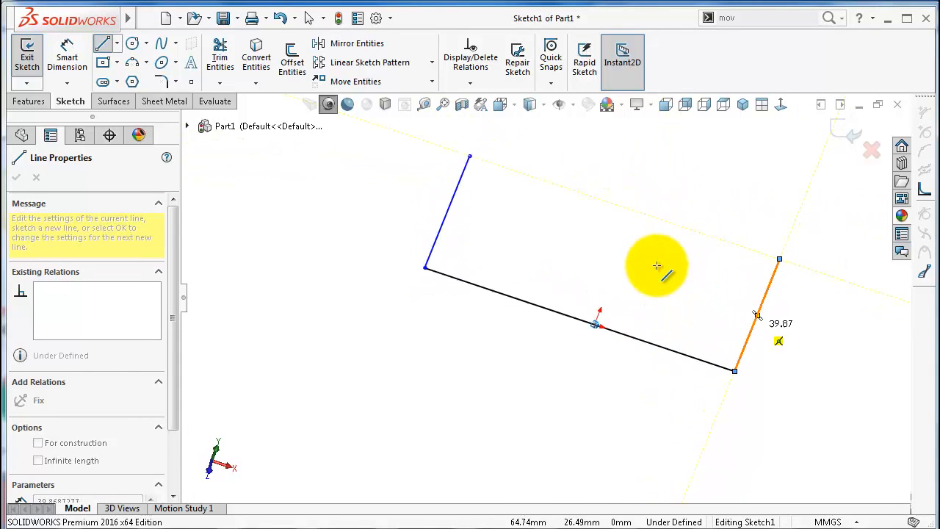
View the sketch plane straight on and dimension the left vertical leg of the U profile to 50 mm
right_click(430, 403)
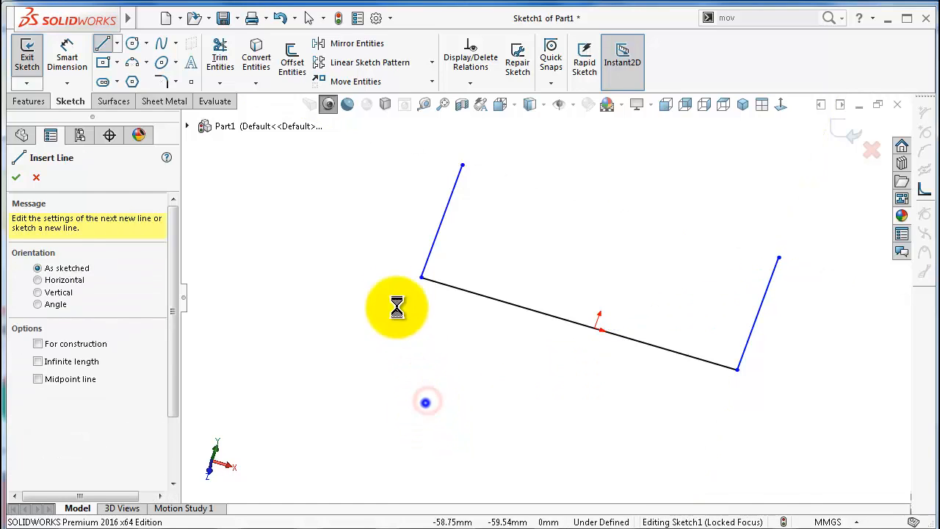
key(Escape)
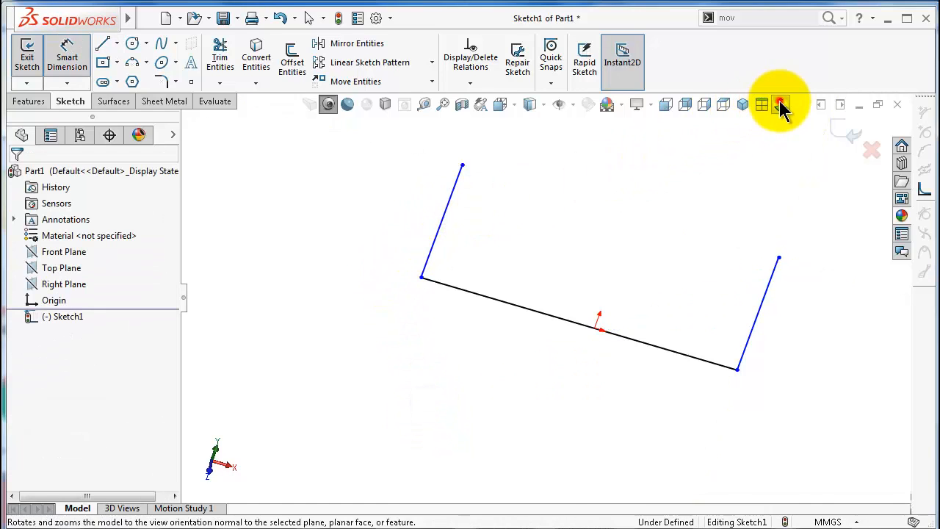
click(782, 105)
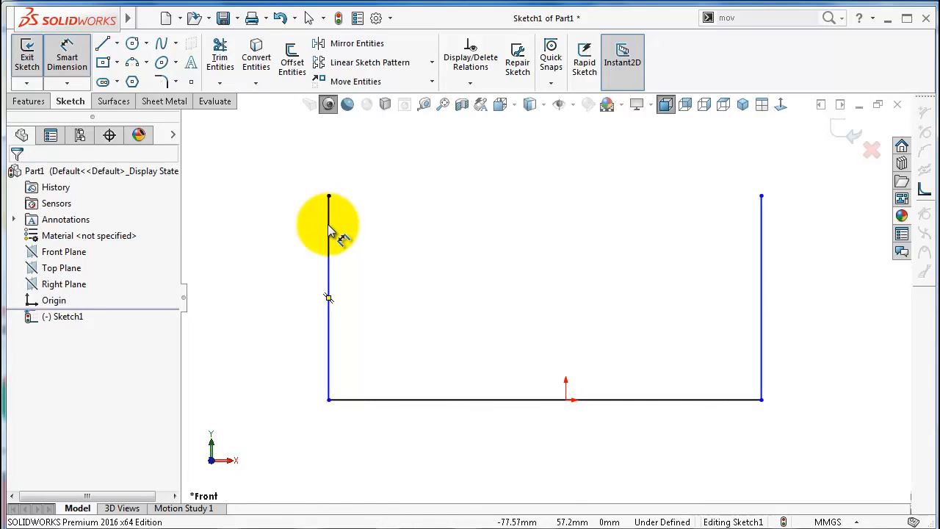
click(328, 230)
click(305, 237)
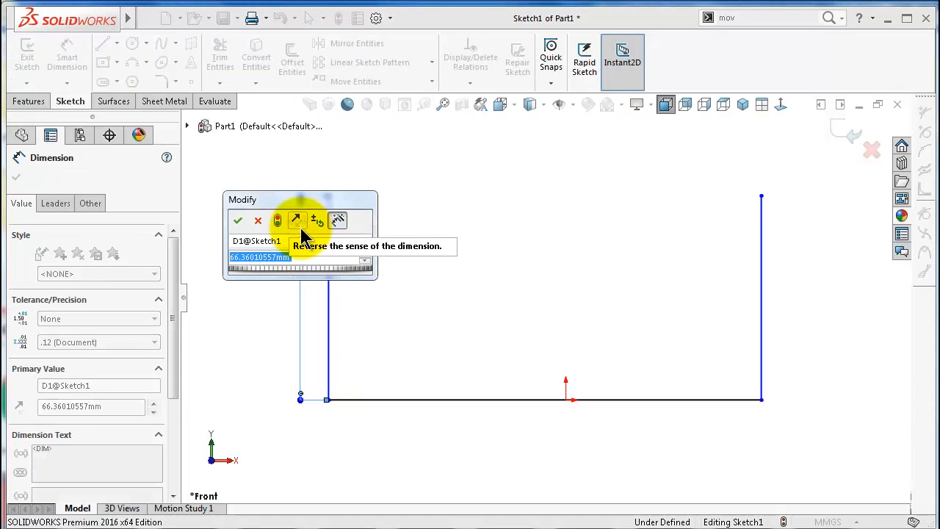
text(50)
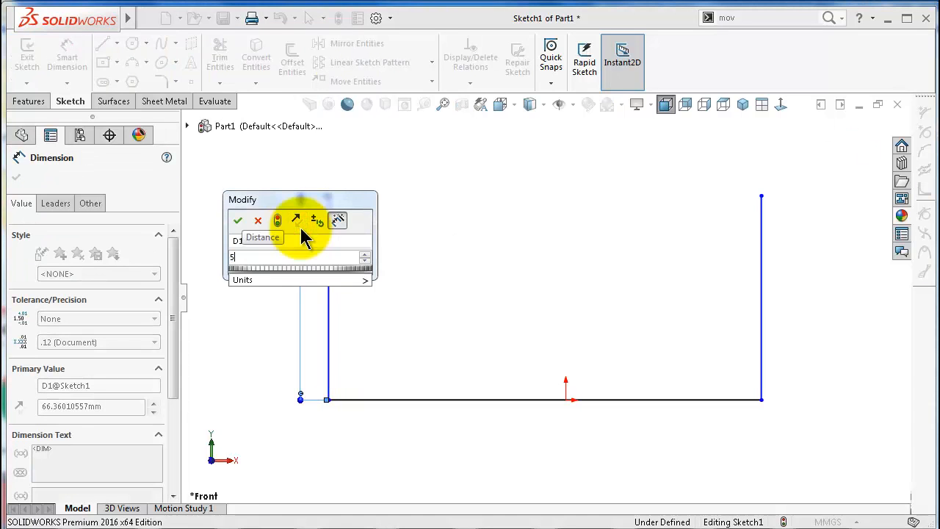
key(Return)
Dimension the horizontal base line of the U profile to 100 mm and finish dimensioning
click(535, 400)
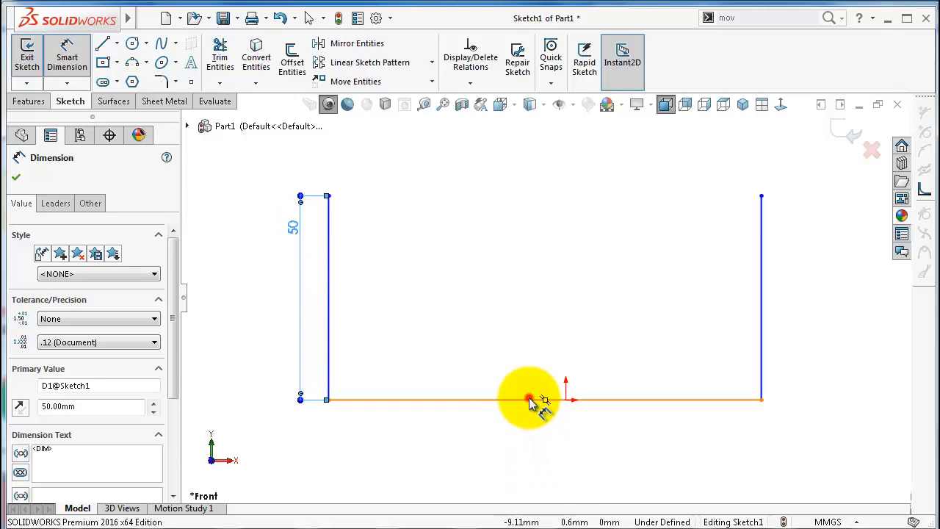
click(530, 430)
text(100)
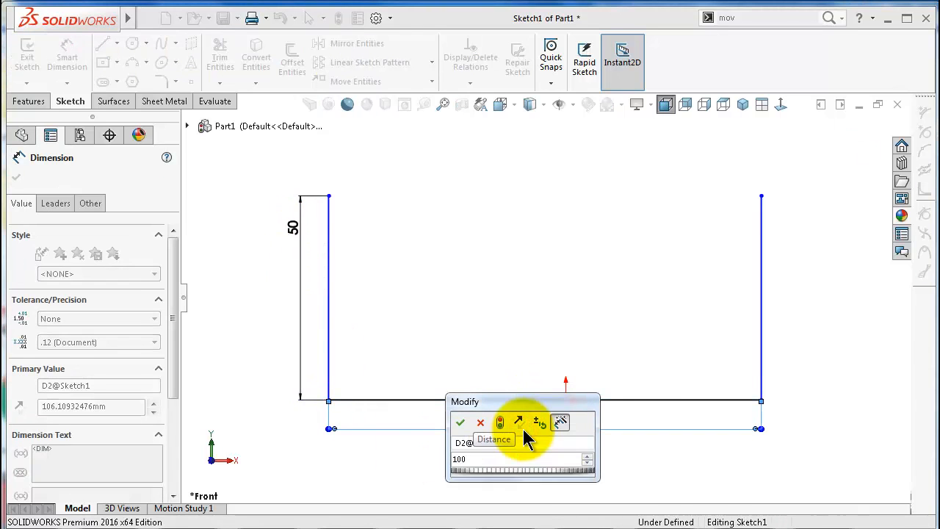
key(Return)
key(Escape)
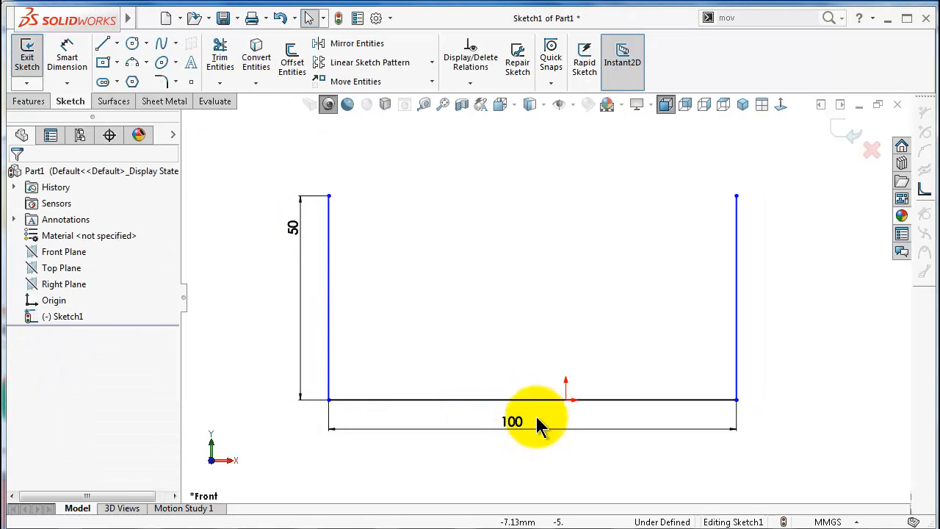
Add a Midpoint relation between the sketch origin and the horizontal base line to centre the profile
click(622, 399)
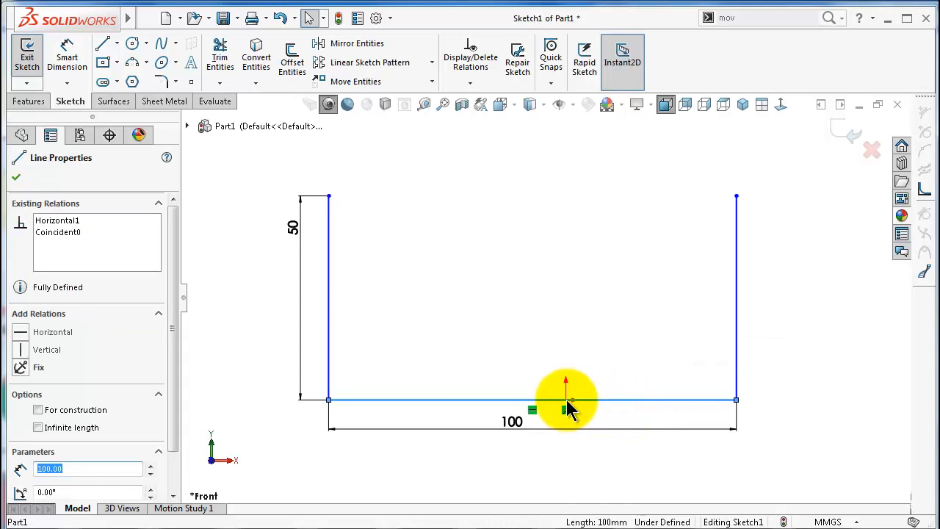
click(576, 342)
click(566, 398)
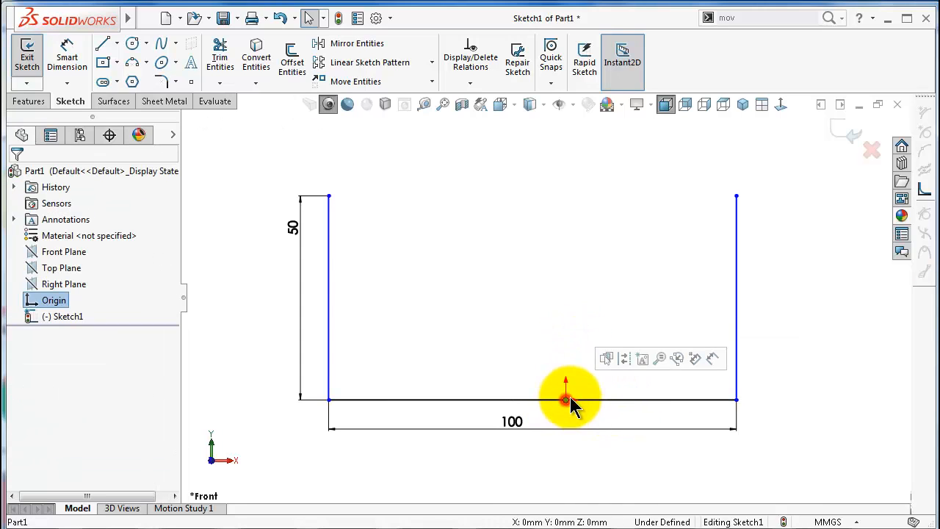
ctrl+click(609, 399)
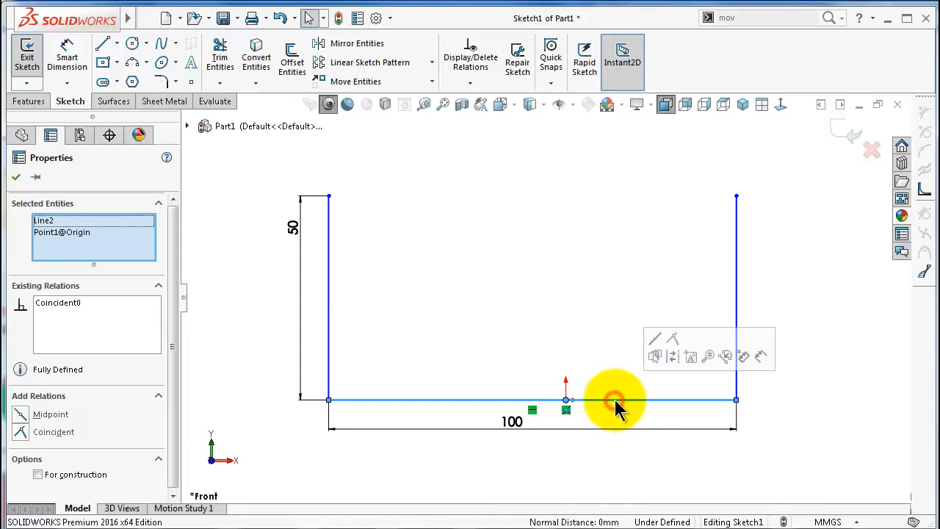
click(655, 339)
click(586, 280)
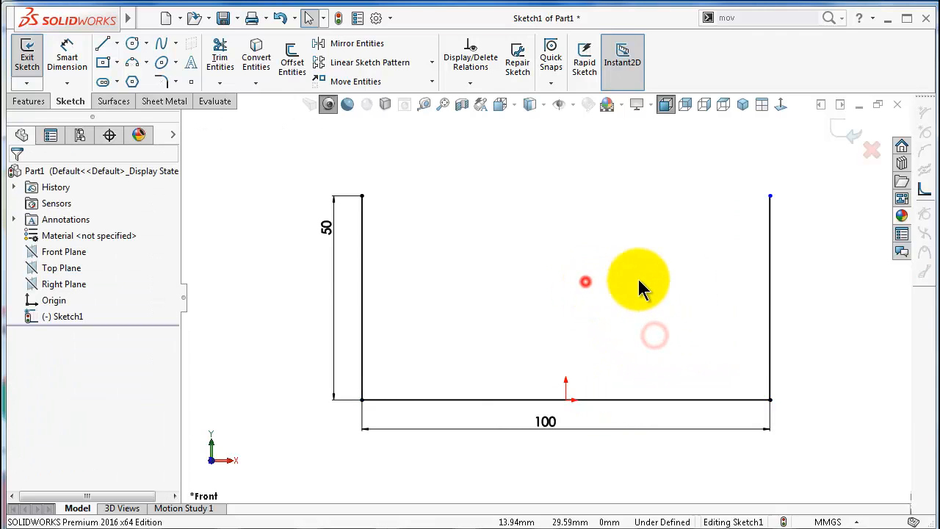
Add an Equal relation between the two vertical legs of the U profile
click(769, 297)
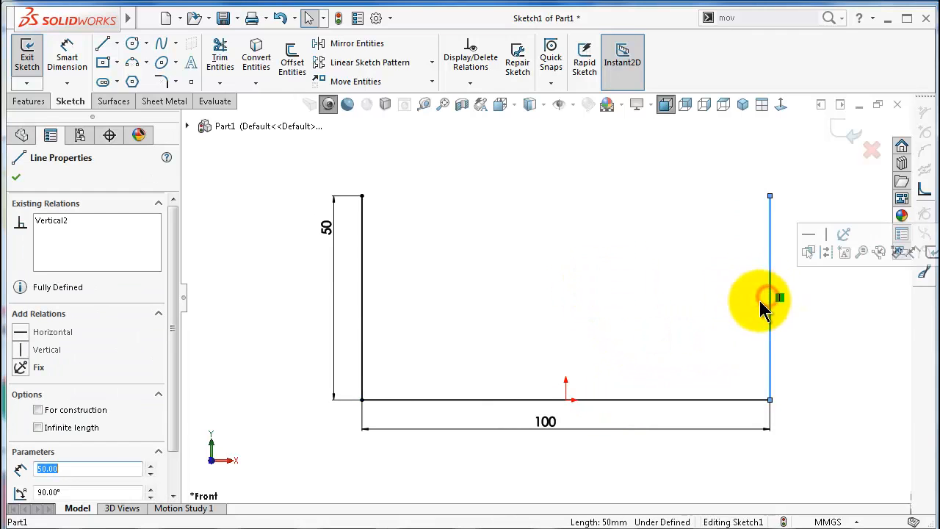
ctrl+click(363, 296)
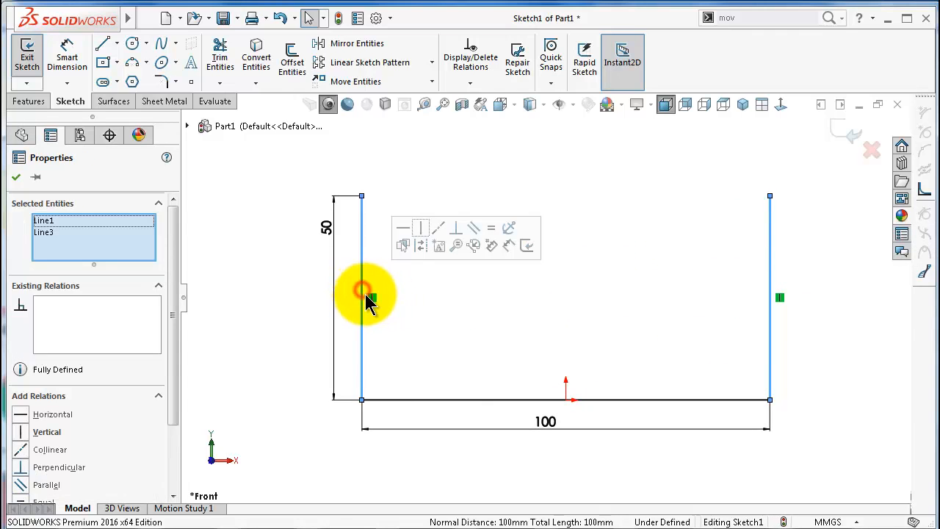
click(492, 228)
click(623, 281)
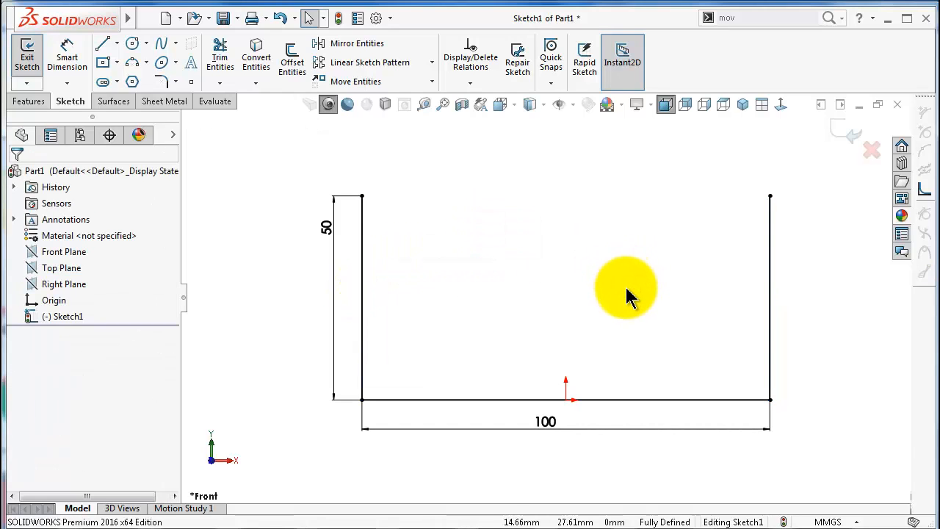
Start a Base Flange from the U-shaped sketch with a Blind depth of 100 mm
middle_drag(625, 288, 625, 301)
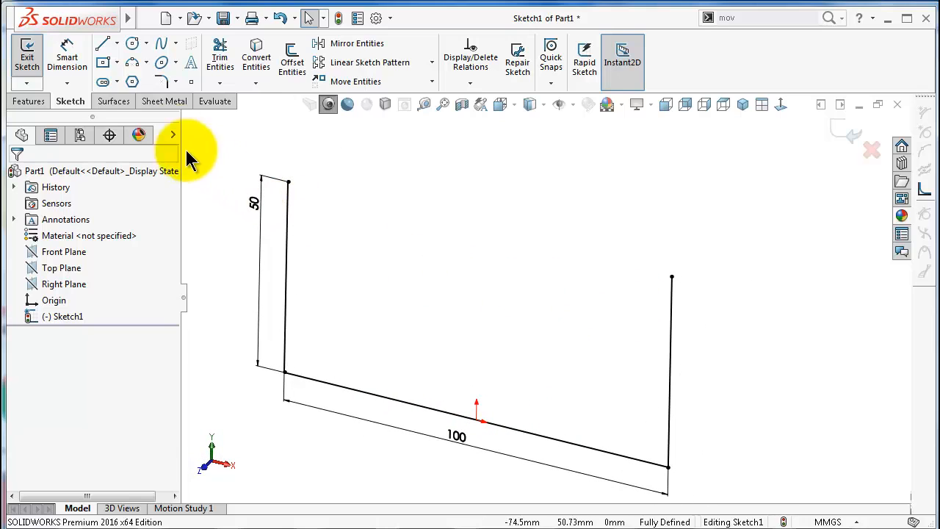
click(155, 101)
click(37, 68)
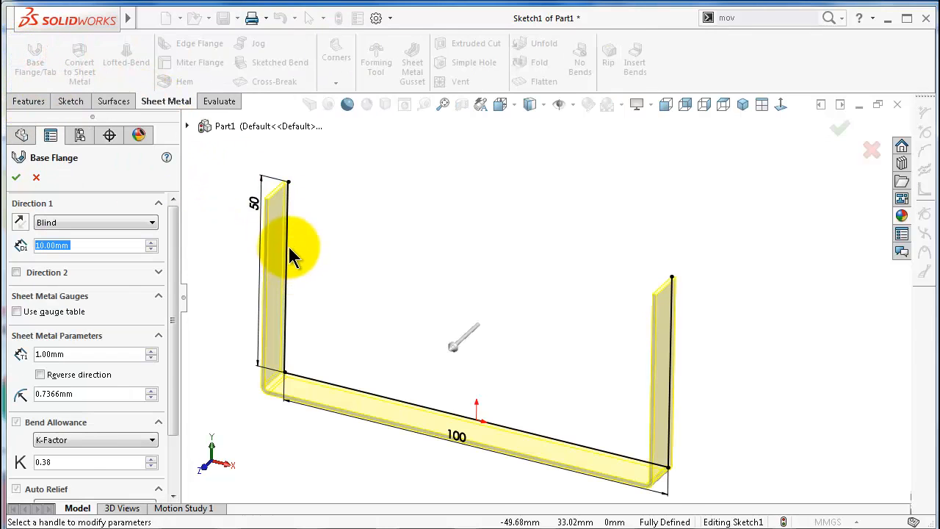
click(107, 246)
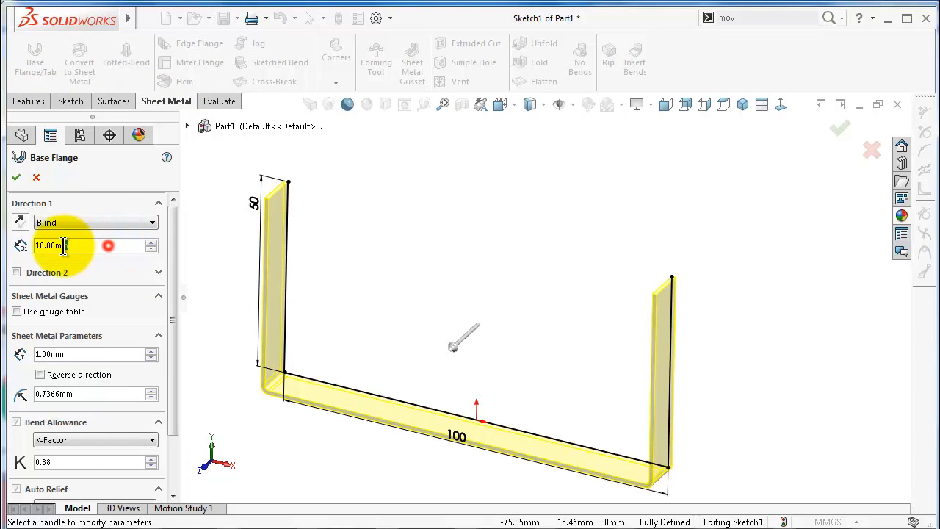
text(1)
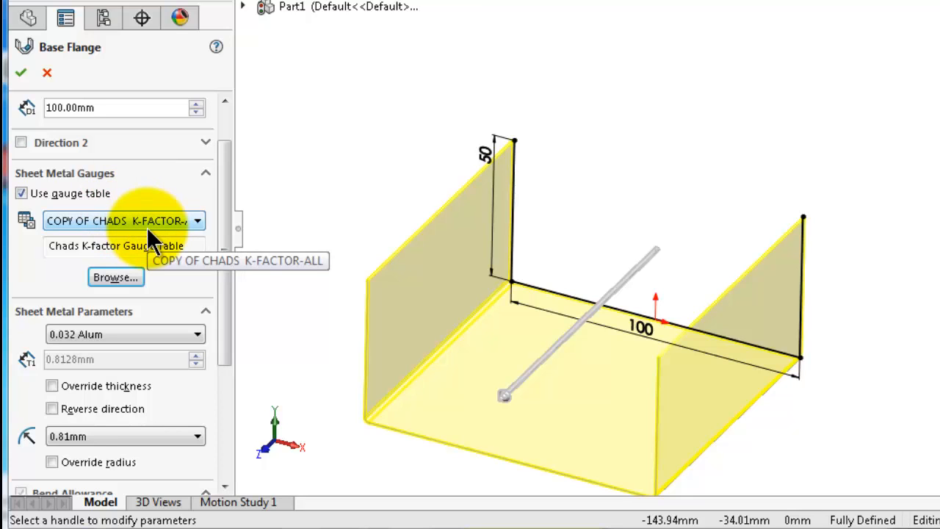
Apply the K-factor gauge table to the base flange and choose 20 Gauge Steel, consulting the table's spreadsheet for the available gauges
click(146, 226)
click(146, 228)
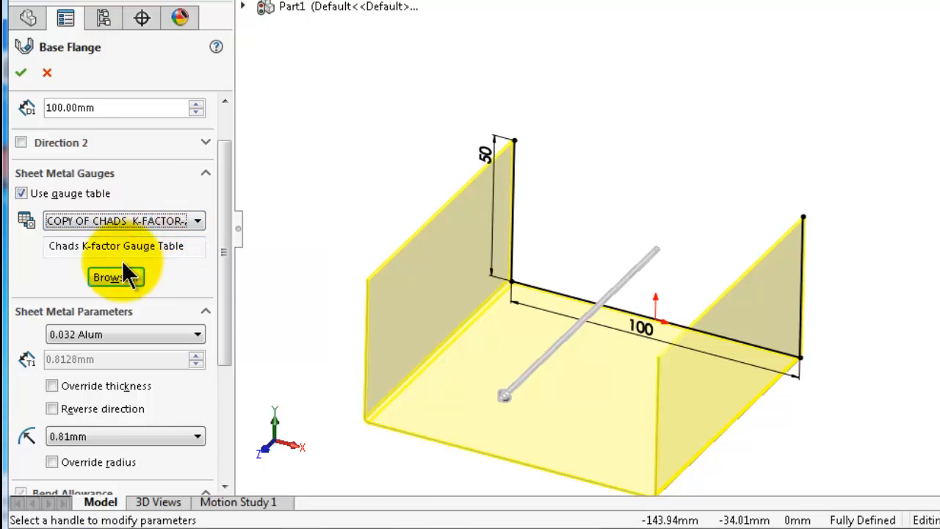
drag(229, 262, 229, 336)
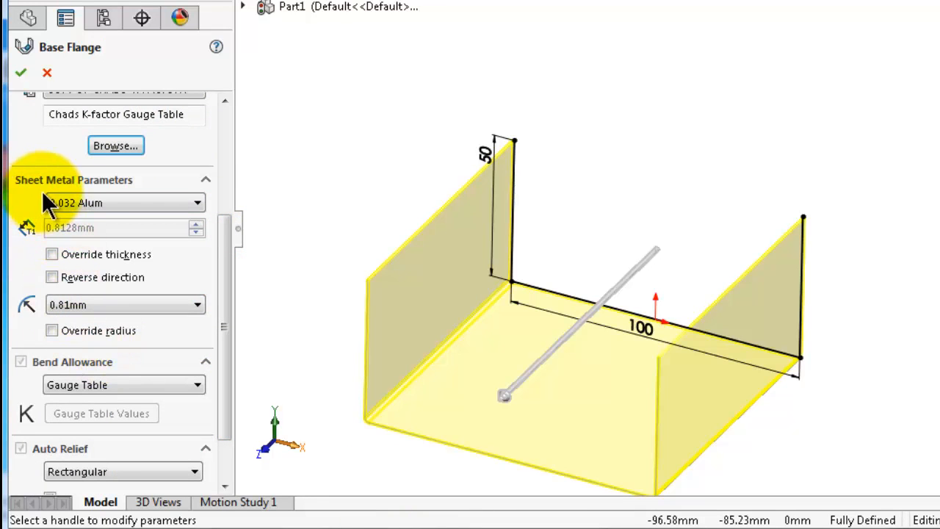
click(478, 528)
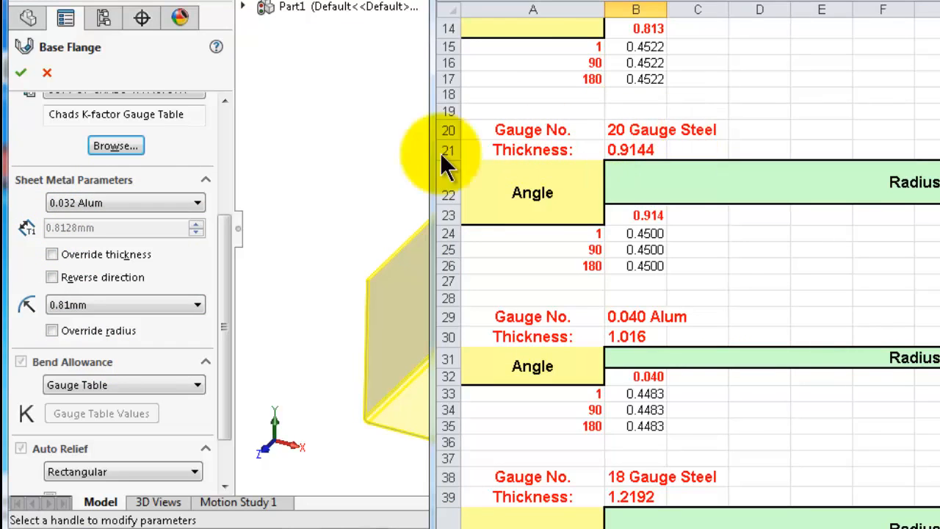
click(149, 199)
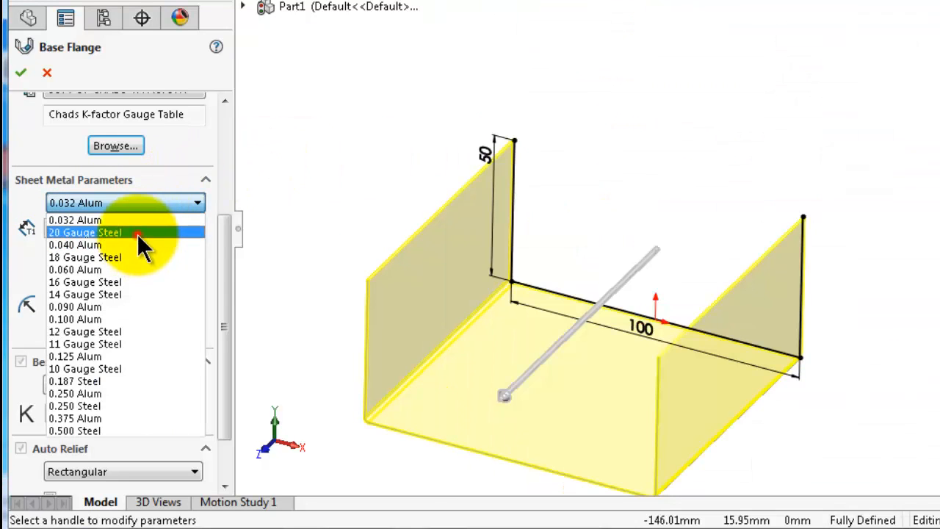
click(137, 235)
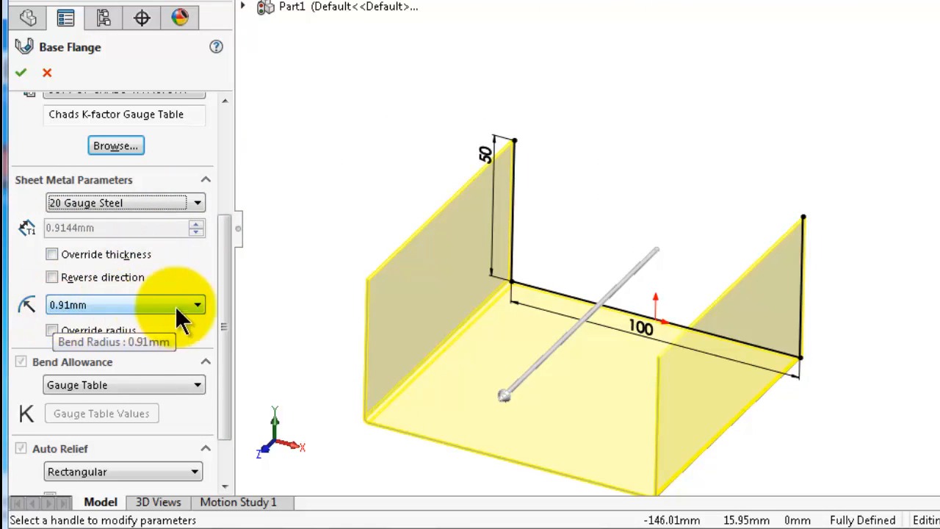
drag(221, 290, 216, 338)
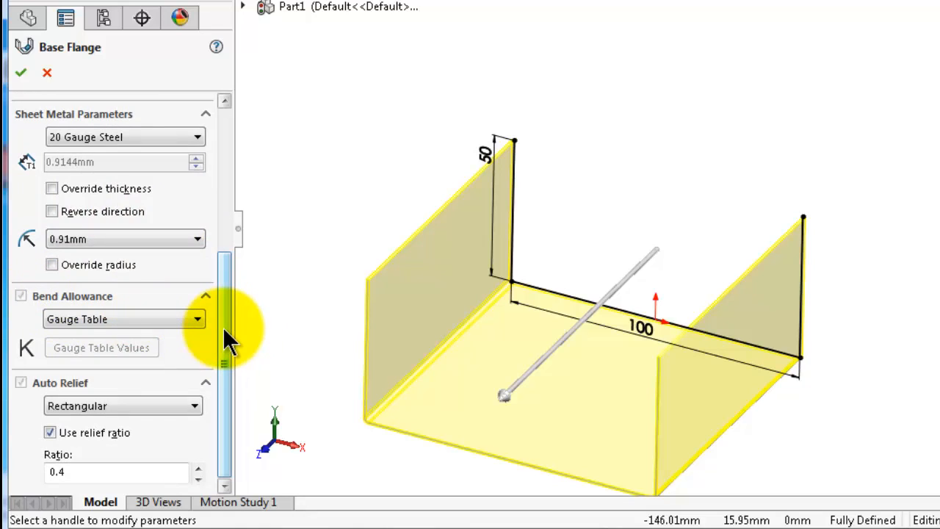
Finish the base flange, keeping the rectangular auto relief with a relief ratio of 0.4
click(224, 328)
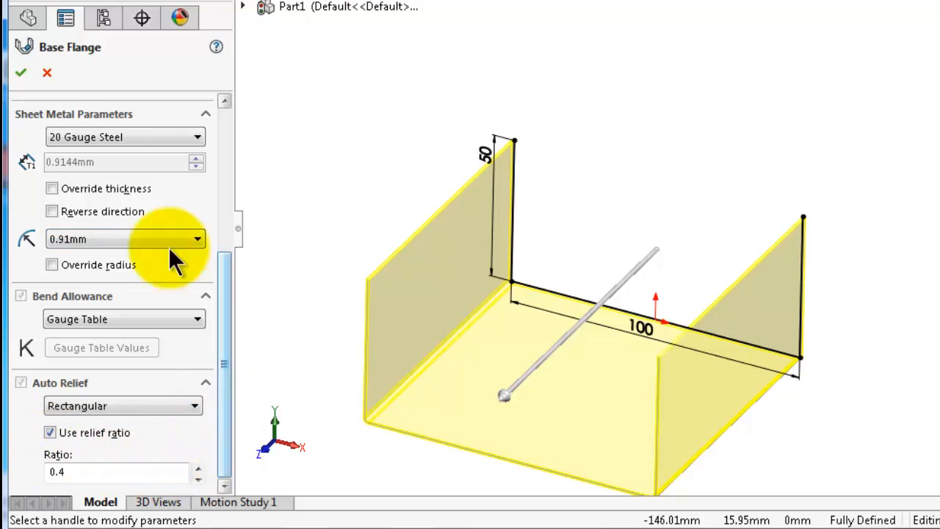
click(21, 72)
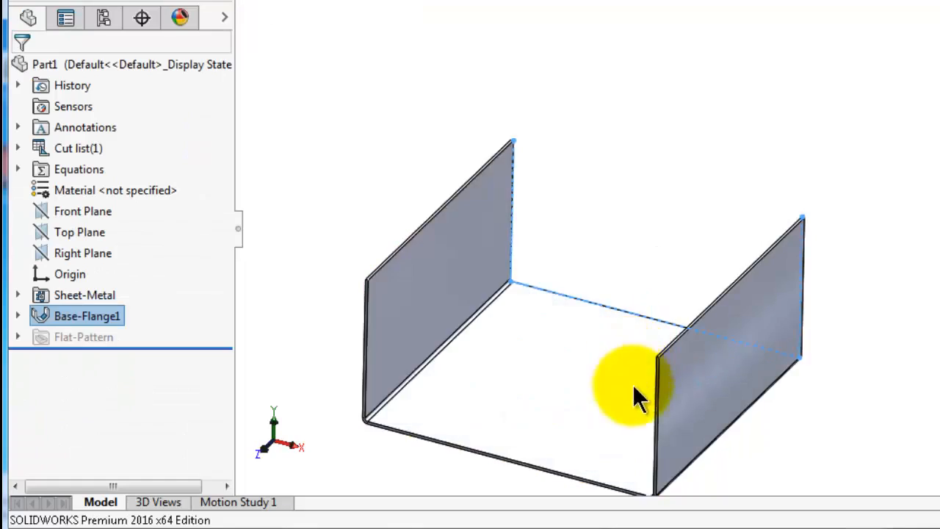
scroll(634, 387, down, 1)
middle_drag(647, 430, 710, 425)
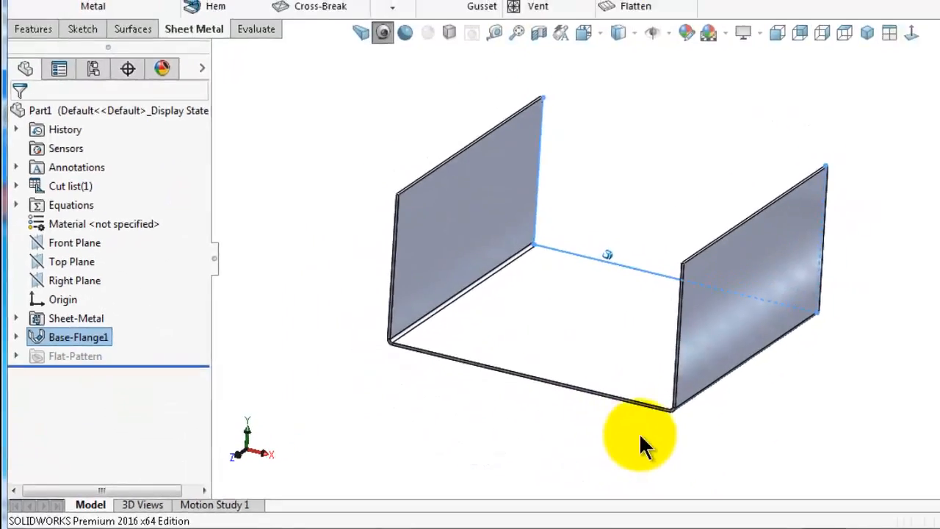
key(f)
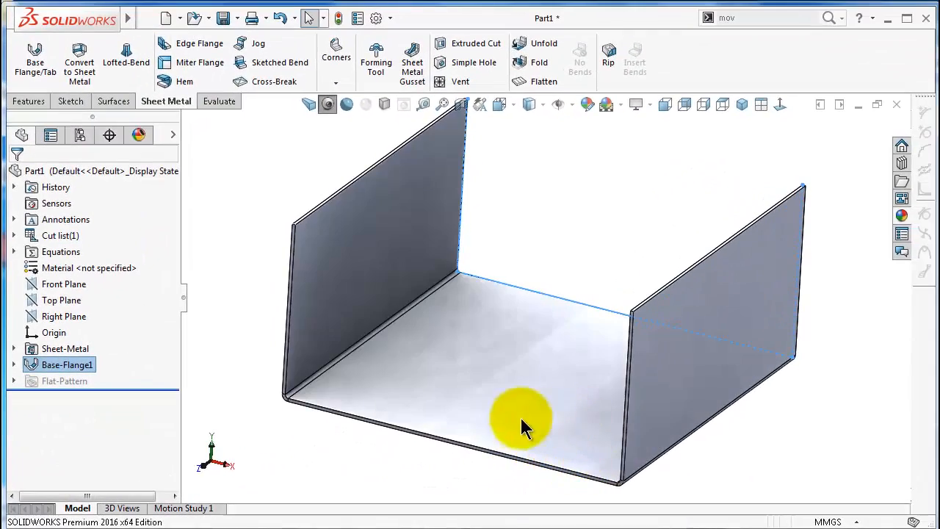
mouse_move(521, 423)
middle_down()
mouse_move(474, 435)
mouse_move(466, 455)
mouse_move(463, 427)
mouse_move(461, 456)
mouse_move(430, 423)
middle_up()
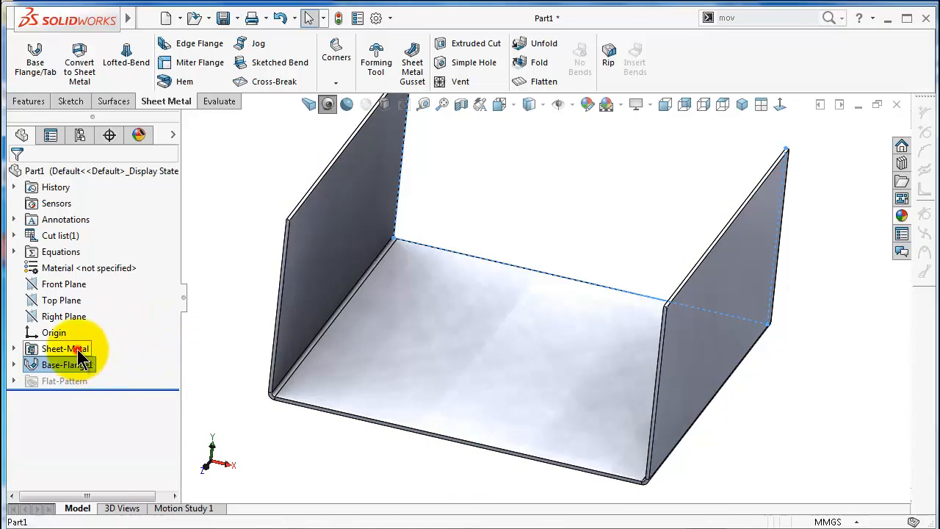
Edit the part's Sheet-Metal feature and set its Auto Relief type to Tear
click(92, 319)
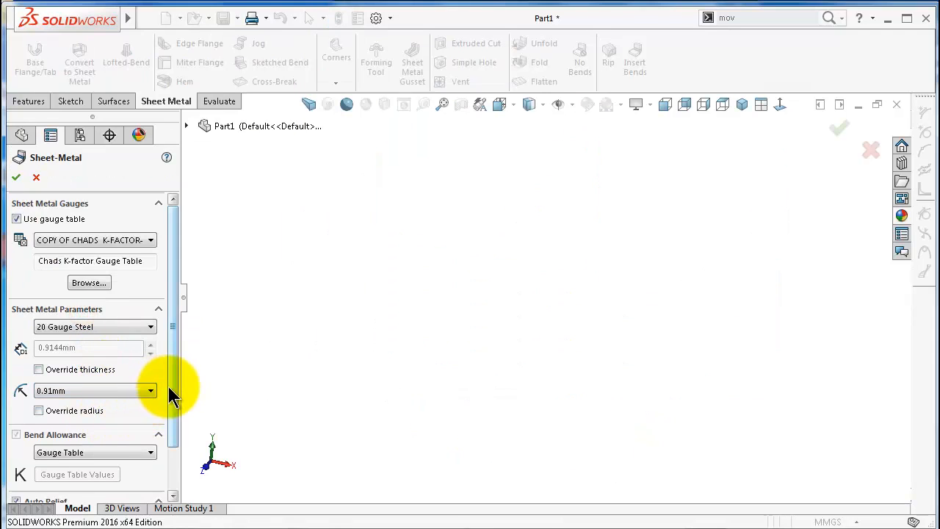
scroll(172, 418, down, 3)
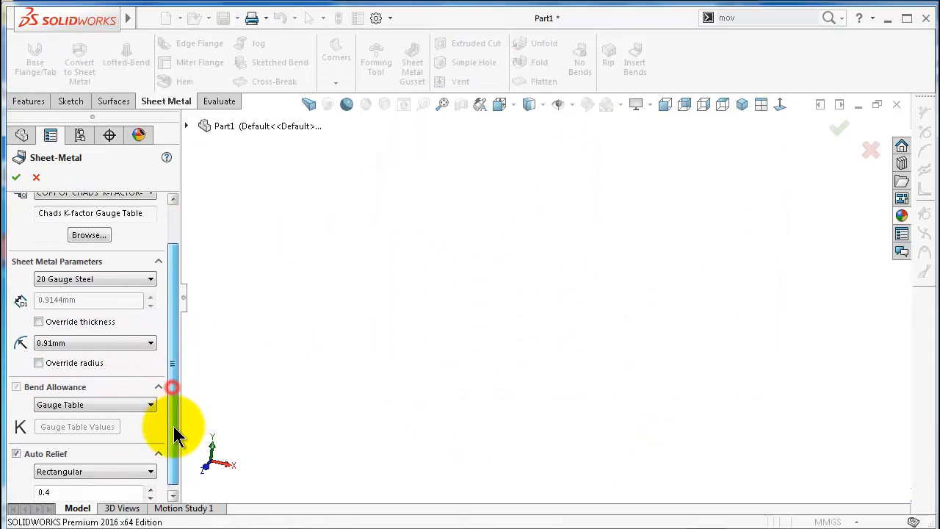
click(89, 469)
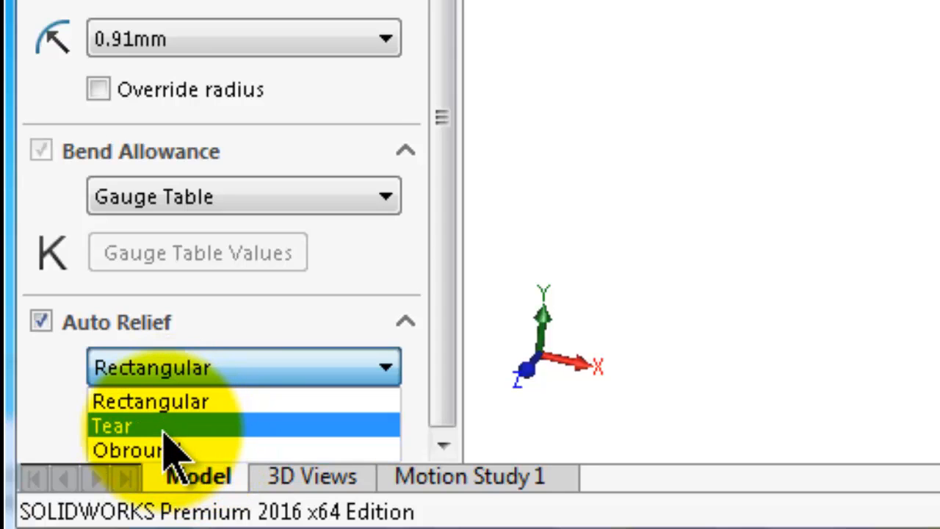
click(160, 427)
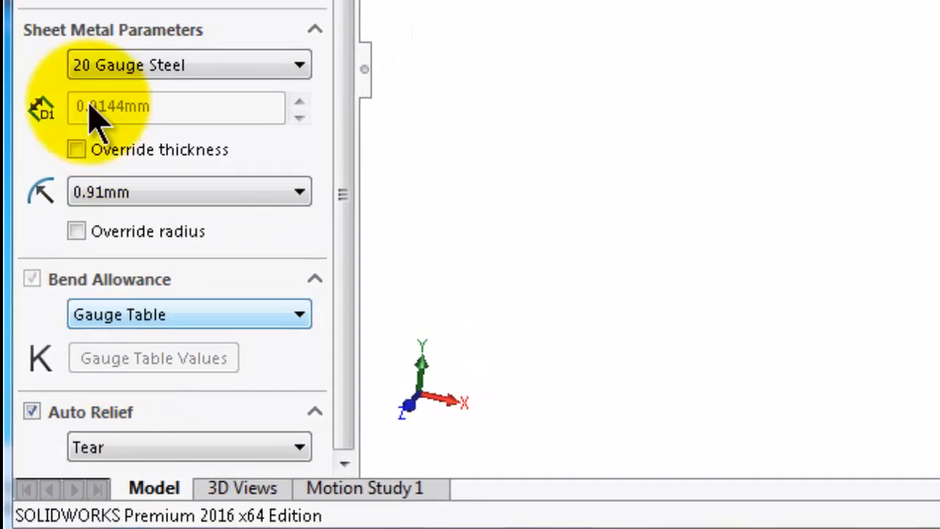
click(19, 103)
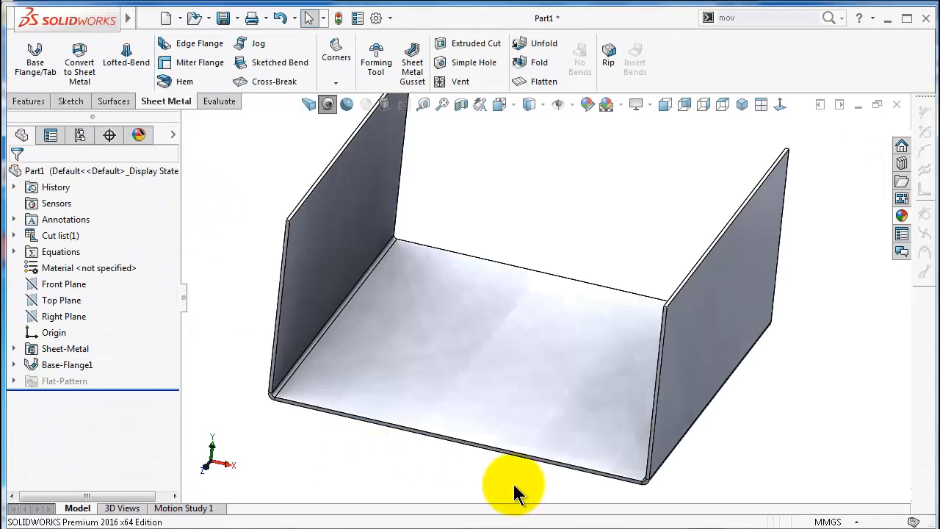
Start an Edge Flange on the front edge of the base between the side walls, pulled upward about 51 mm
middle_drag(637, 480, 556, 478)
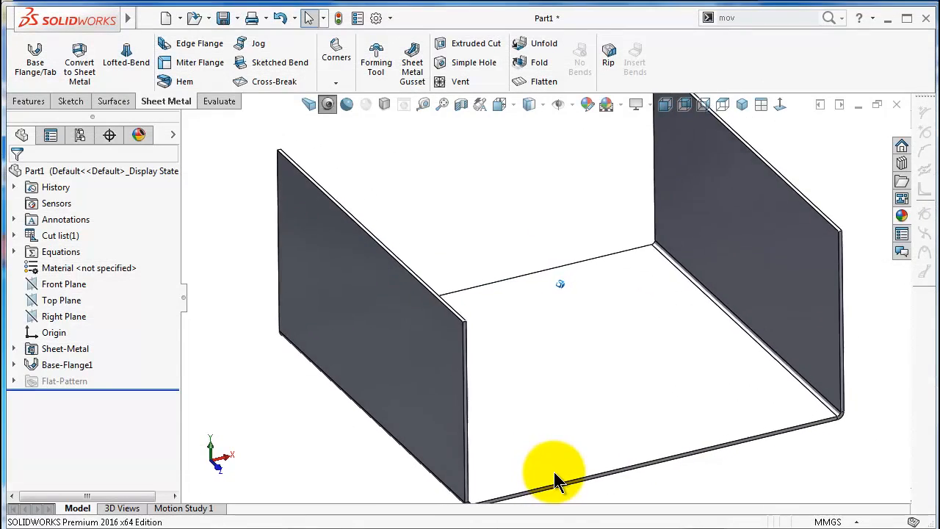
middle_drag(555, 474, 553, 471)
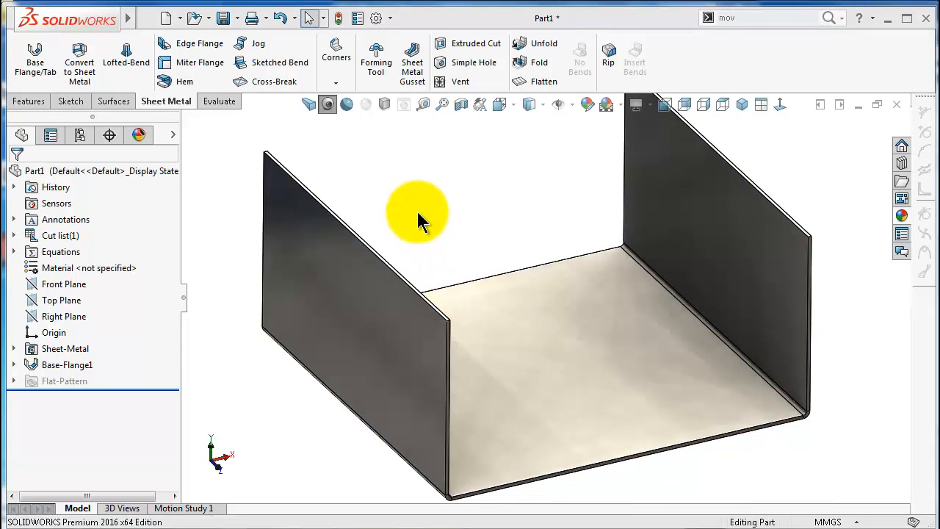
middle_drag(443, 206, 453, 211)
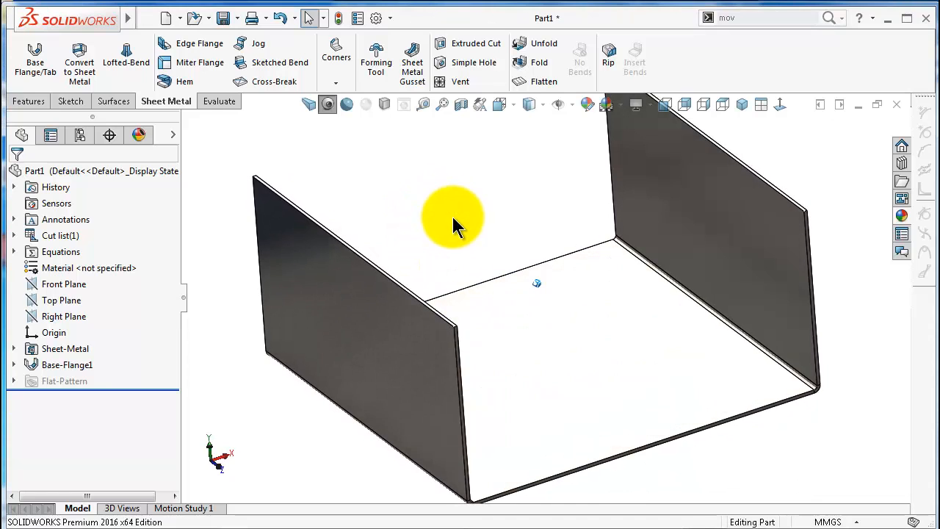
click(212, 53)
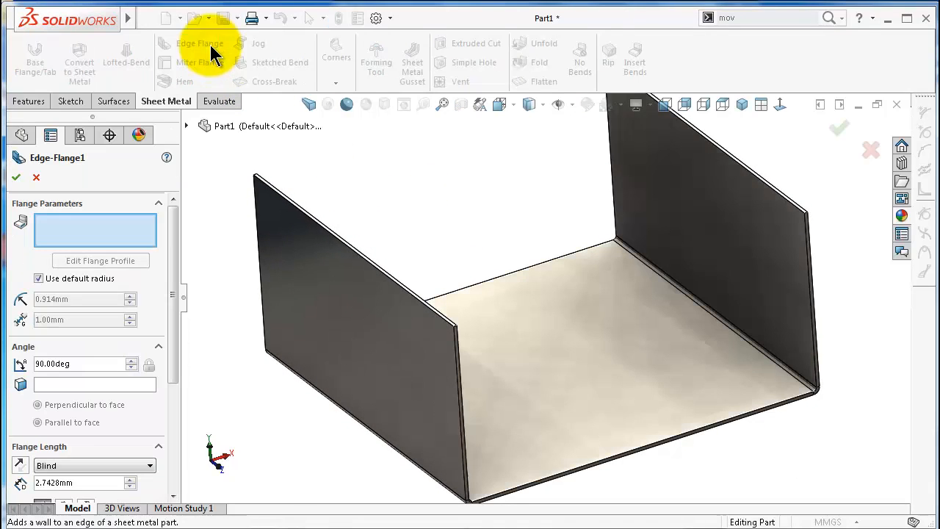
click(702, 426)
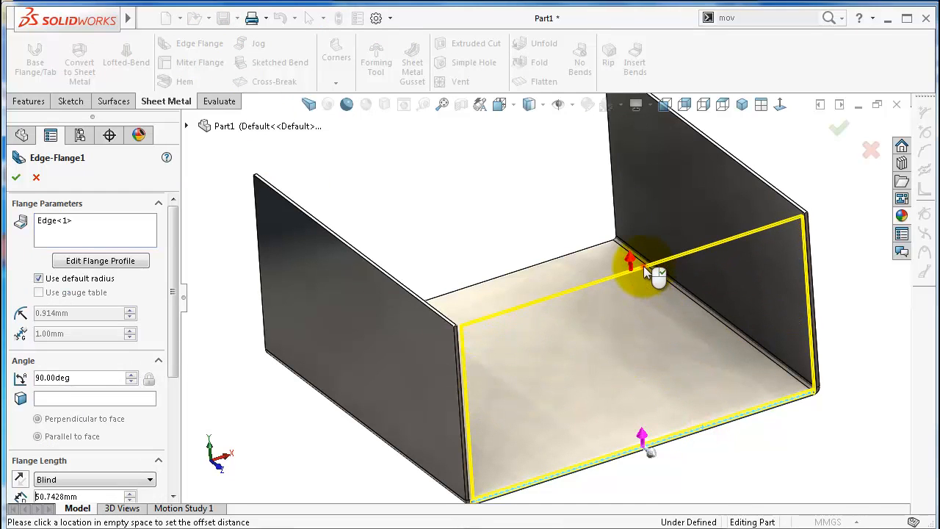
click(643, 268)
Set the edge flange's length to Up To Vertex at the top corner of the adjacent side wall and create it
drag(174, 307, 171, 372)
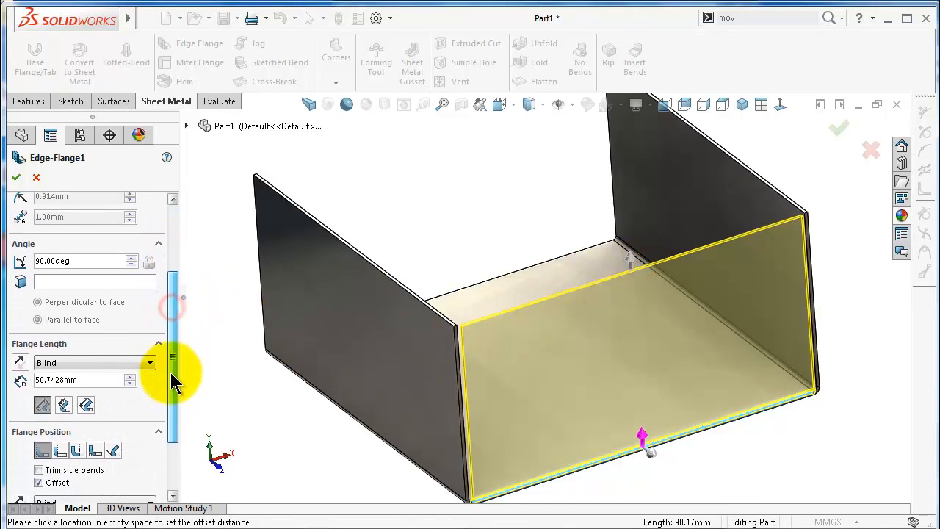
click(107, 386)
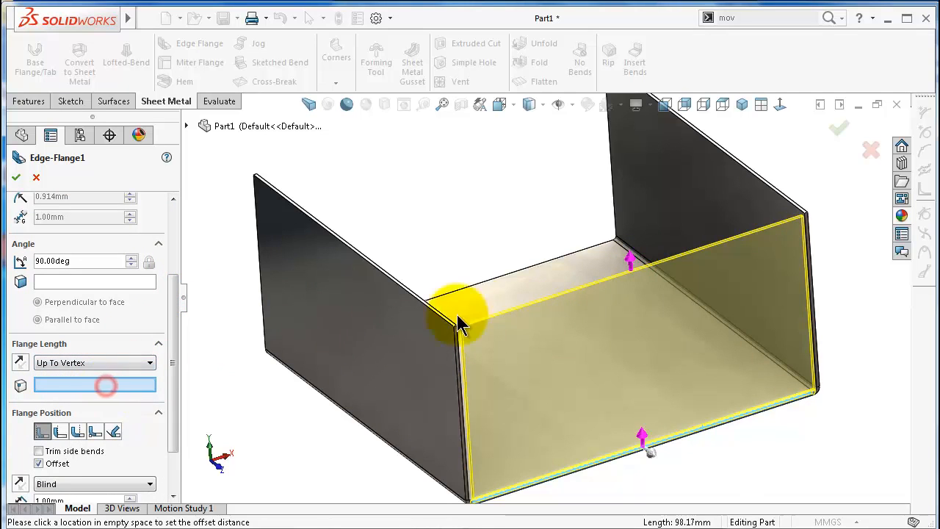
scroll(457, 318, down, 5)
scroll(463, 332, down, 3)
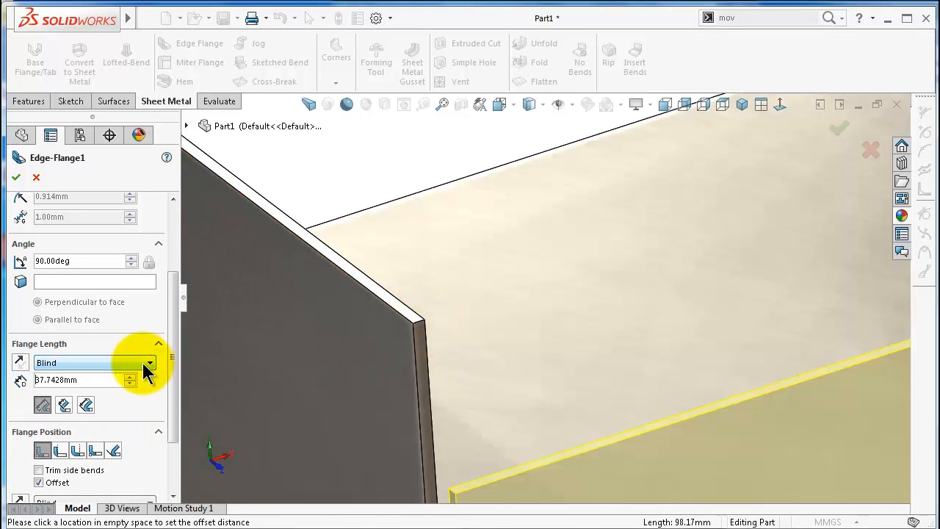
click(136, 386)
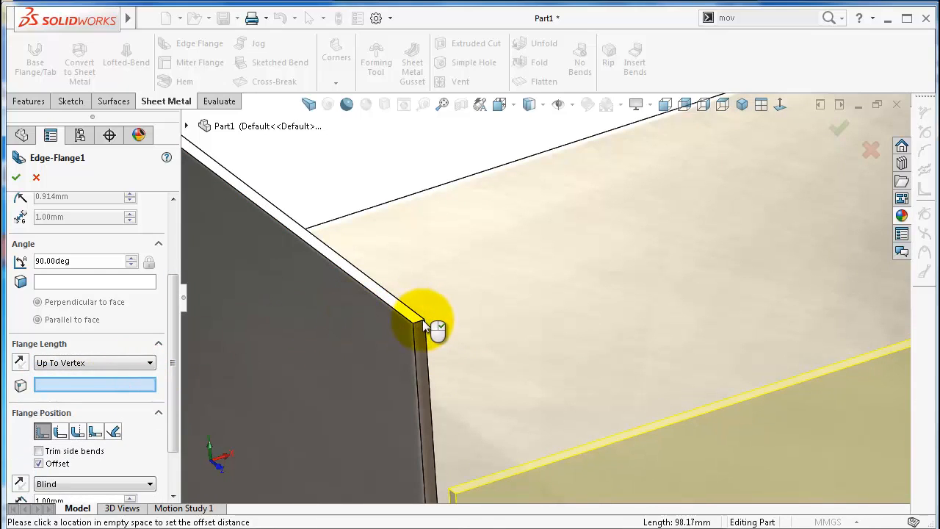
click(424, 323)
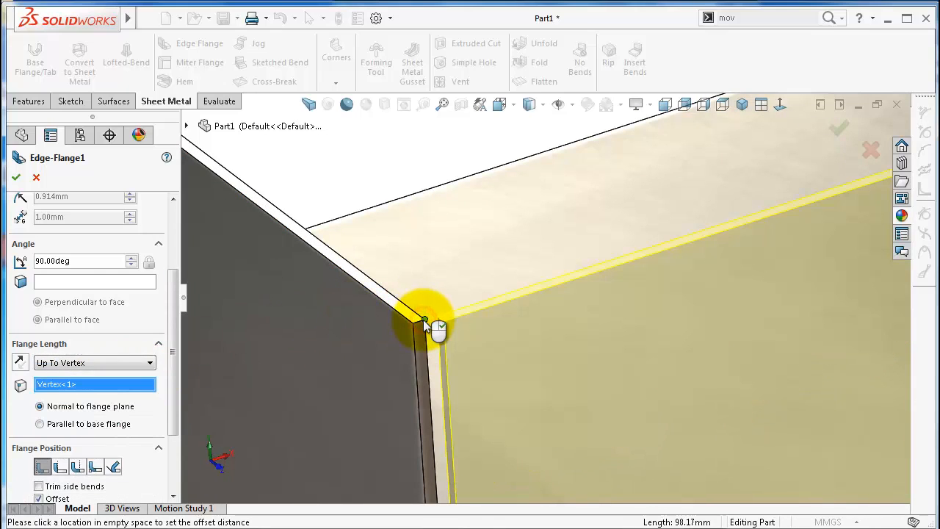
right_click(424, 324)
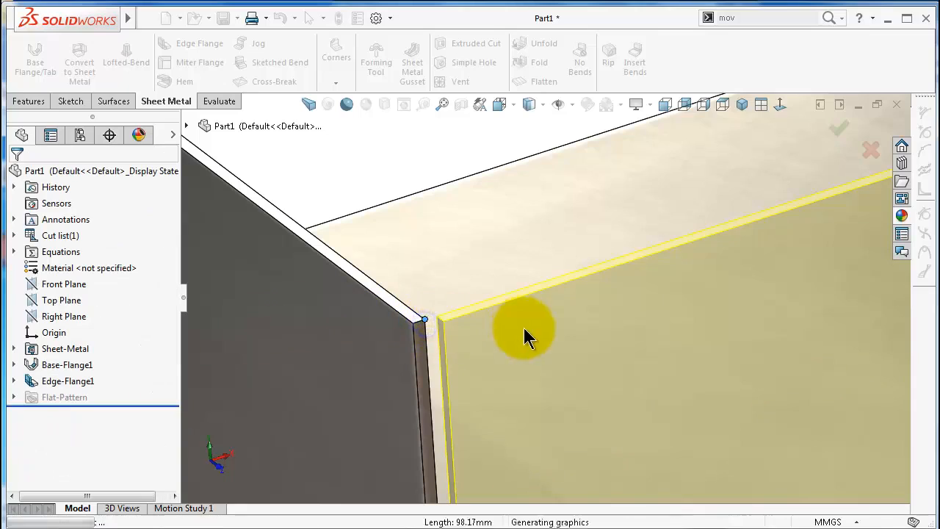
Examine the tear relief at the lower corner where the edge flange meets the side wall
key(f)
middle_drag(602, 444, 545, 447)
scroll(504, 455, down, 3)
scroll(504, 454, down, 10)
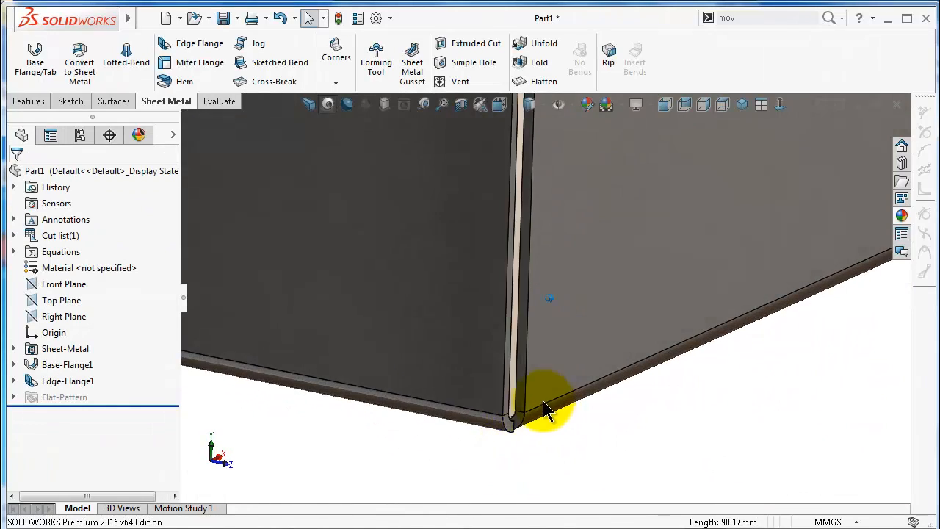
mouse_move(504, 410)
middle_down()
mouse_move(513, 422)
mouse_move(547, 421)
mouse_move(537, 361)
mouse_move(536, 395)
mouse_move(575, 409)
mouse_move(600, 405)
mouse_move(524, 300)
mouse_move(542, 252)
mouse_move(526, 315)
mouse_move(557, 332)
mouse_move(539, 275)
mouse_move(540, 351)
mouse_move(521, 373)
mouse_move(556, 235)
mouse_move(552, 257)
middle_up()
middle_drag(545, 337, 543, 341)
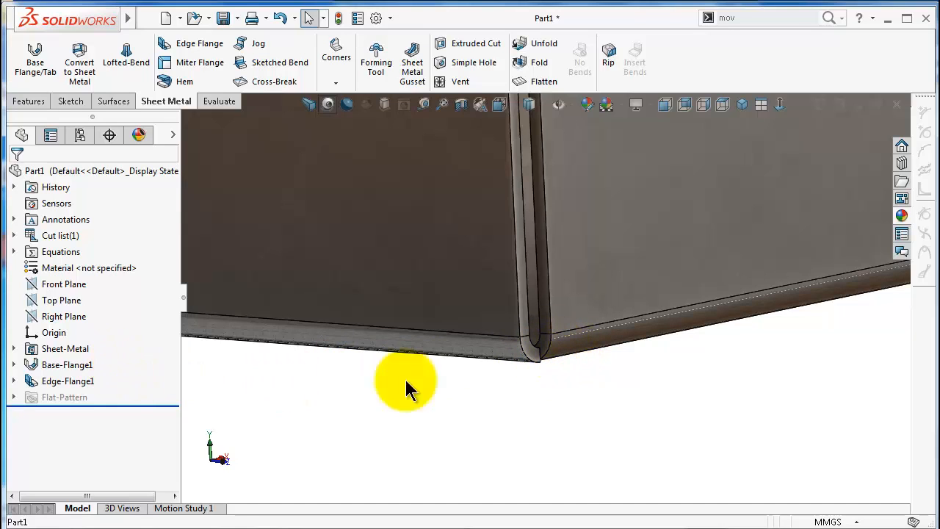
Edit the edge flange to give its position a 3 mm blind offset, reversed toward the inside of the part
click(67, 381)
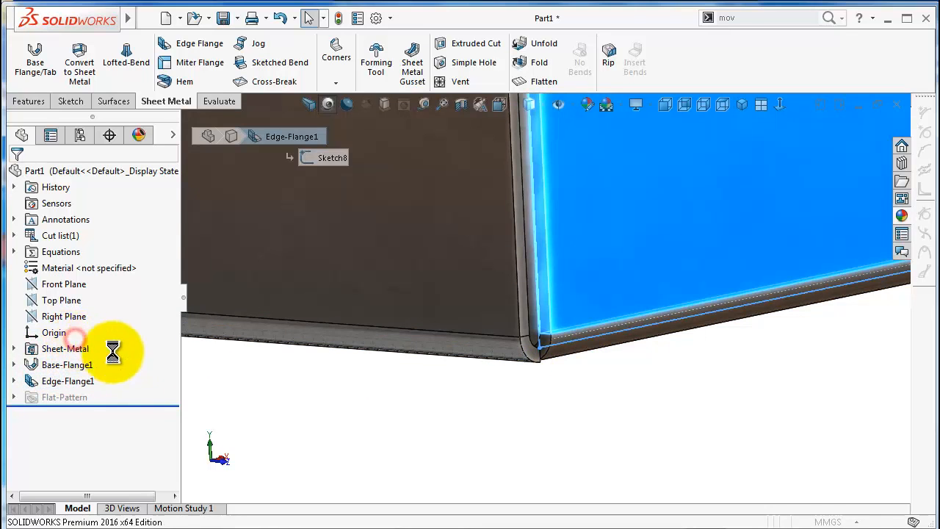
drag(170, 338, 168, 453)
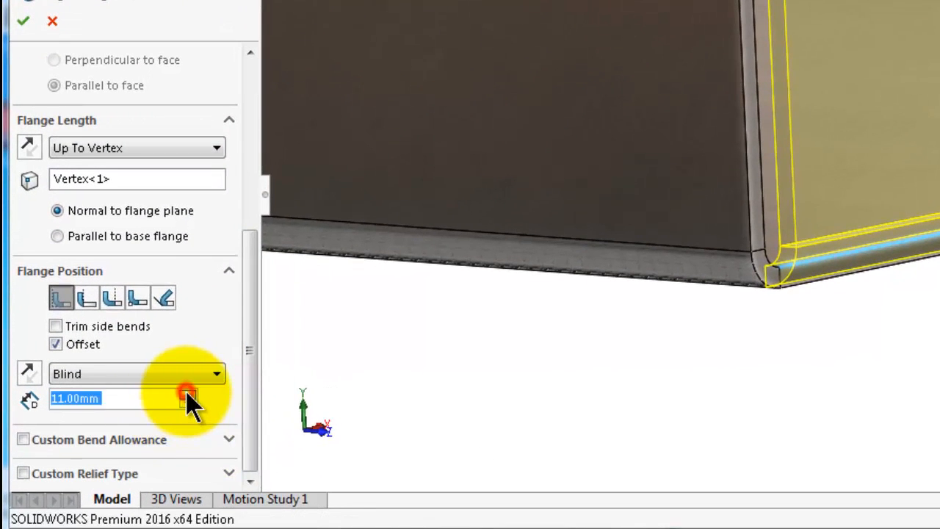
click(188, 397)
click(111, 396)
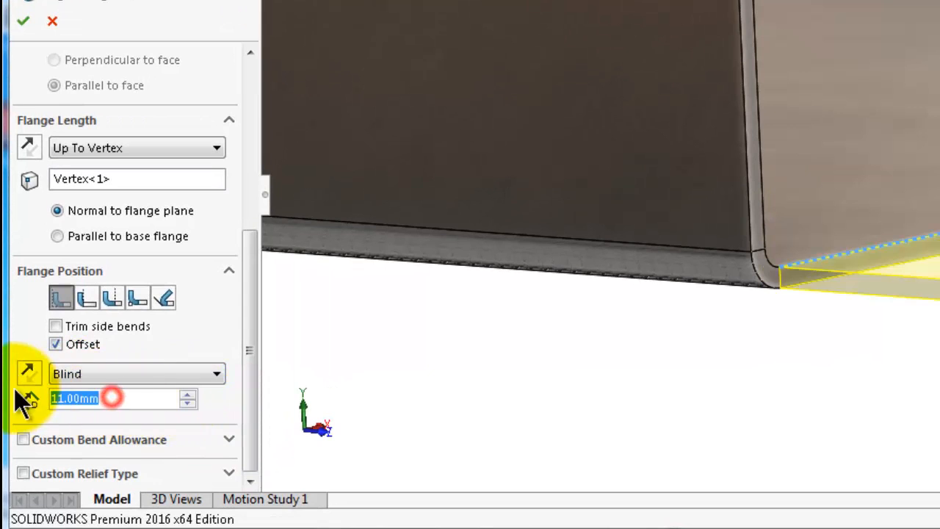
text(3)
key(Return)
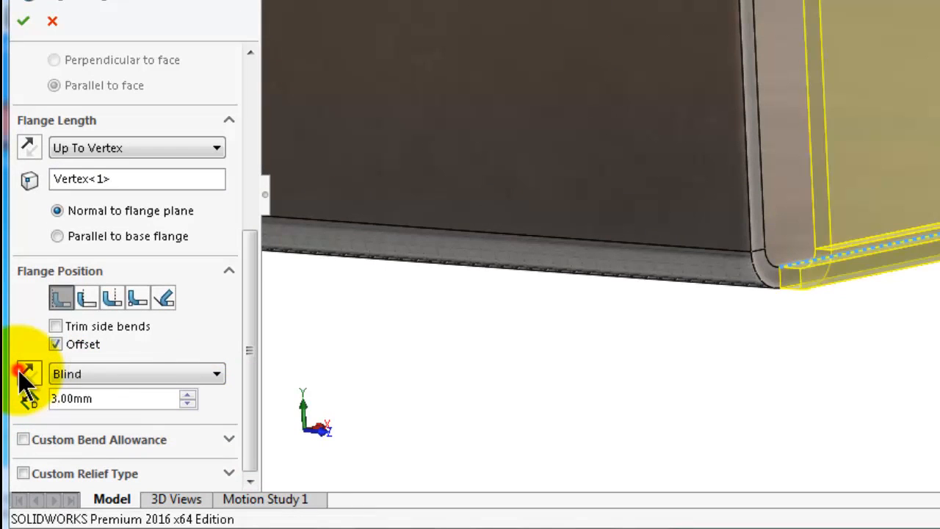
click(28, 373)
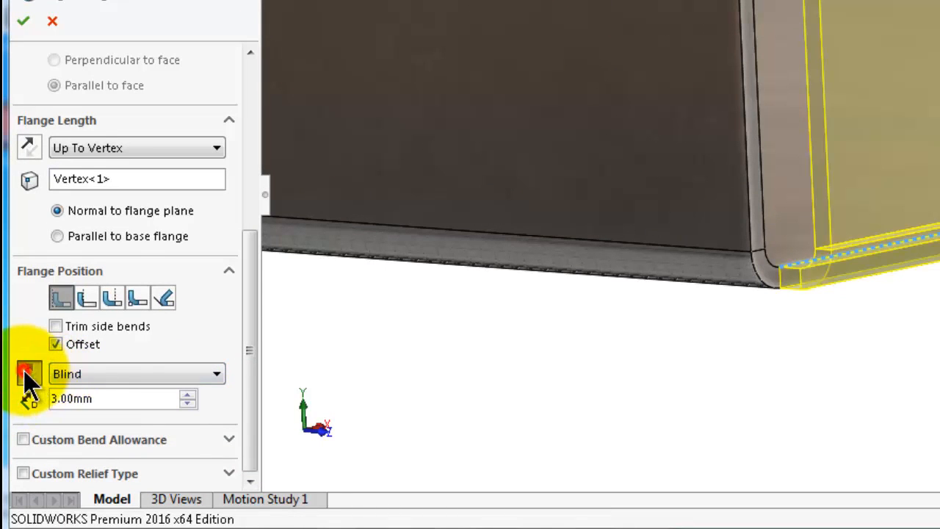
middle_drag(698, 303, 711, 282)
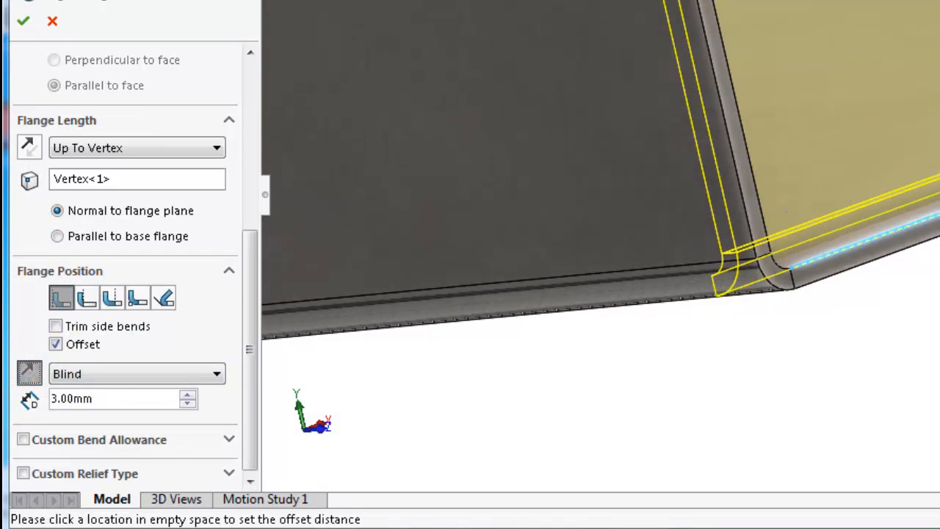
mouse_move(939, 266)
middle_down()
mouse_move(939, 254)
mouse_move(745, 249)
mouse_move(775, 253)
mouse_move(737, 256)
mouse_move(720, 283)
mouse_move(739, 193)
mouse_move(800, 63)
mouse_move(813, 65)
mouse_move(875, 242)
mouse_move(715, 328)
mouse_move(720, 359)
mouse_move(551, 346)
mouse_move(877, 311)
mouse_move(835, 195)
mouse_move(837, 225)
mouse_move(596, 259)
middle_up()
scroll(406, 261, down, 2)
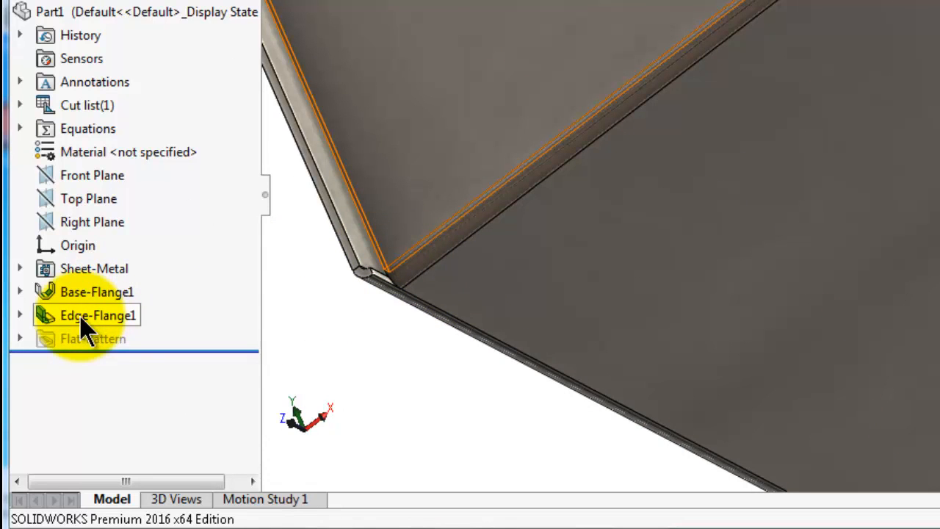
Edit the edge flange's profile sketch and pull both vertical side lines inward, away from the side walls
scroll(903, 378, up, 5)
middle_drag(903, 378, 638, 376)
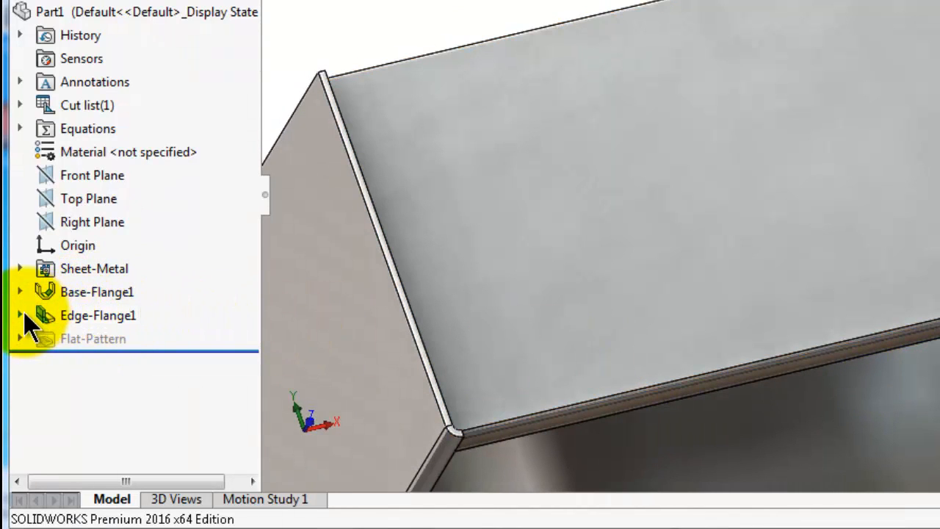
click(19, 315)
click(73, 313)
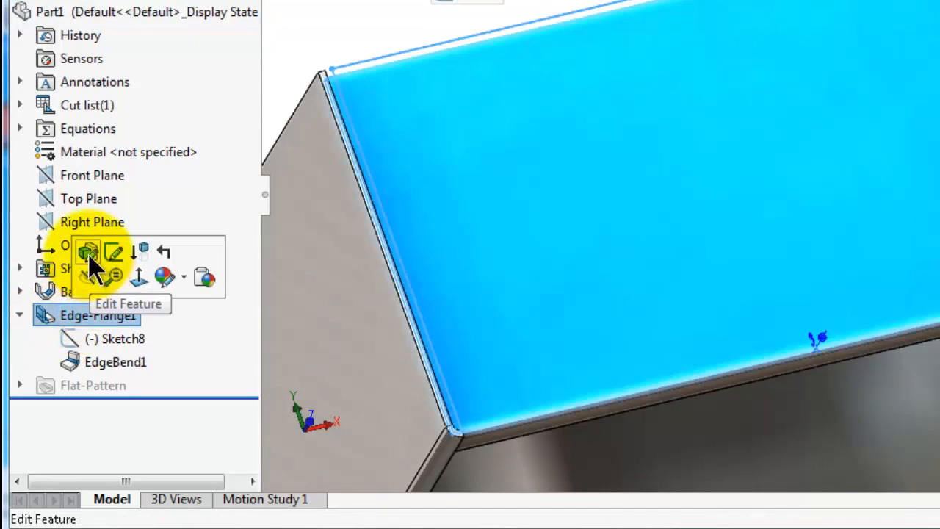
click(87, 253)
click(129, 138)
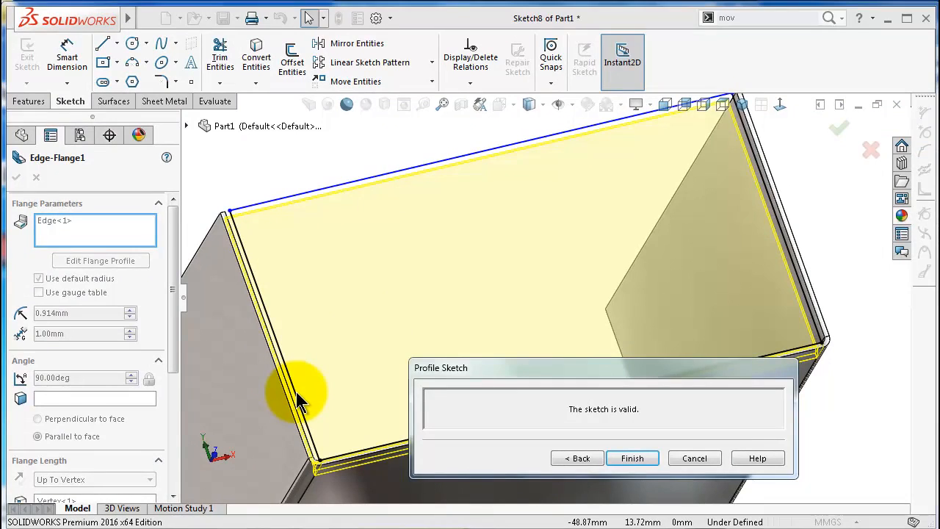
mouse_move(300, 400)
mouse_down()
mouse_move(314, 390)
mouse_move(329, 399)
mouse_move(322, 391)
mouse_up()
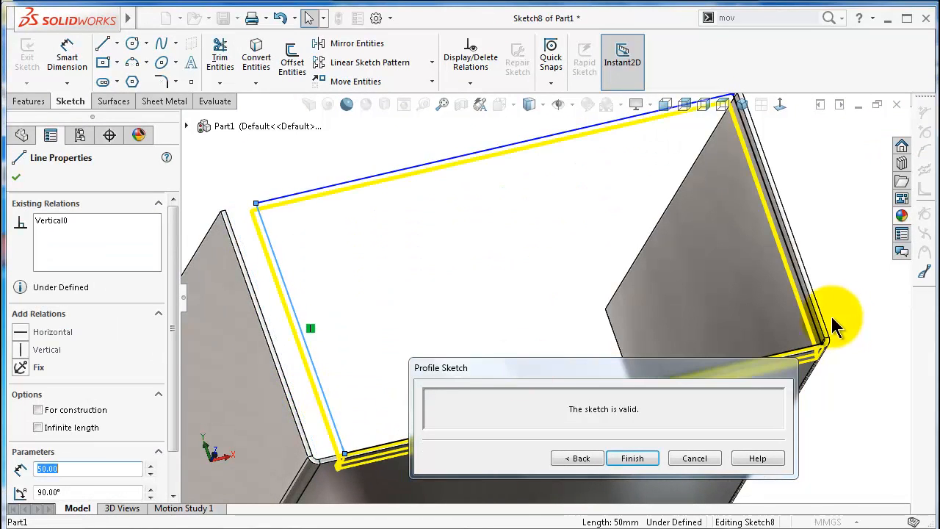
click(807, 320)
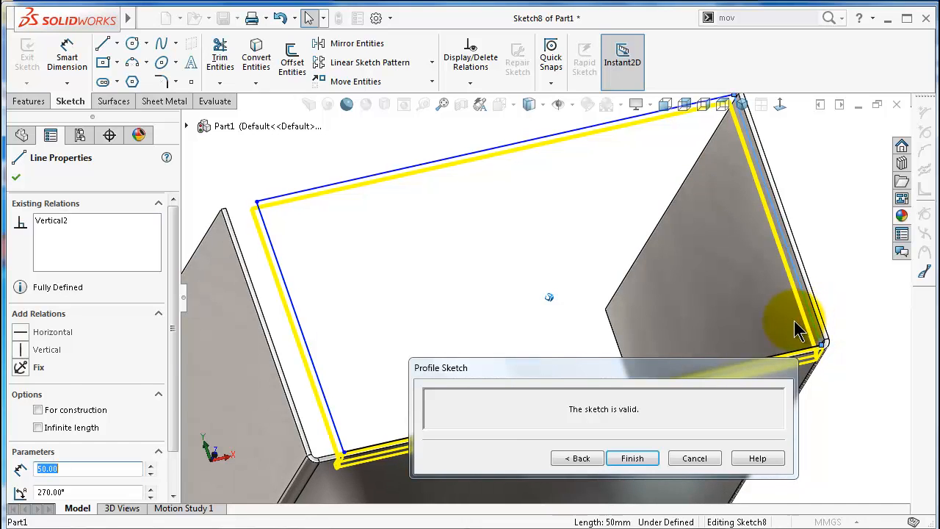
mouse_move(799, 330)
mouse_down()
mouse_move(783, 319)
mouse_move(836, 371)
mouse_up()
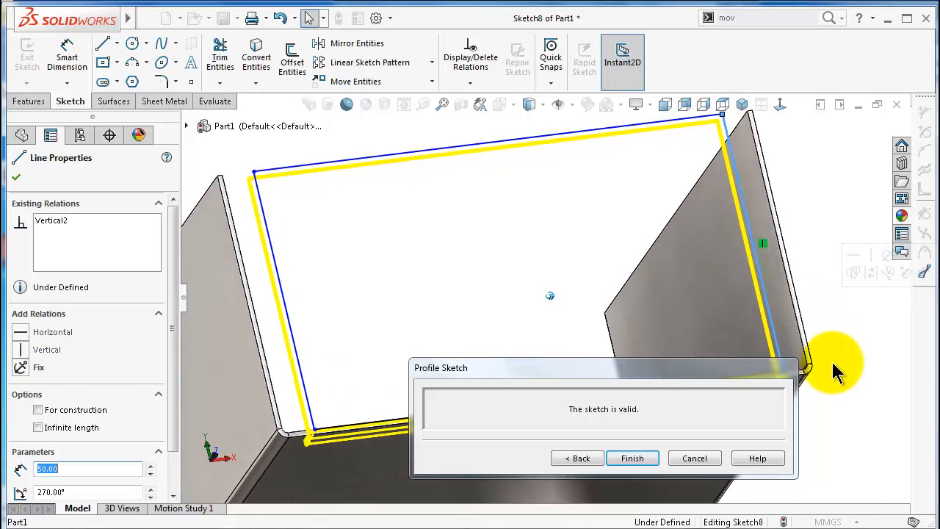
Dimension the flange profile's right vertical line 5 mm from the adjacent side wall's edge
right_drag(834, 367, 830, 280)
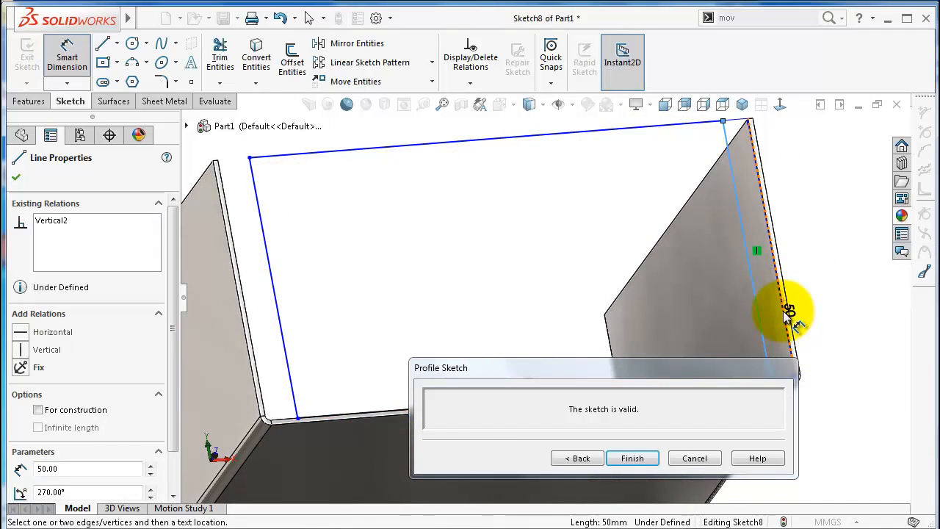
drag(755, 364, 742, 412)
scroll(809, 378, down, 4)
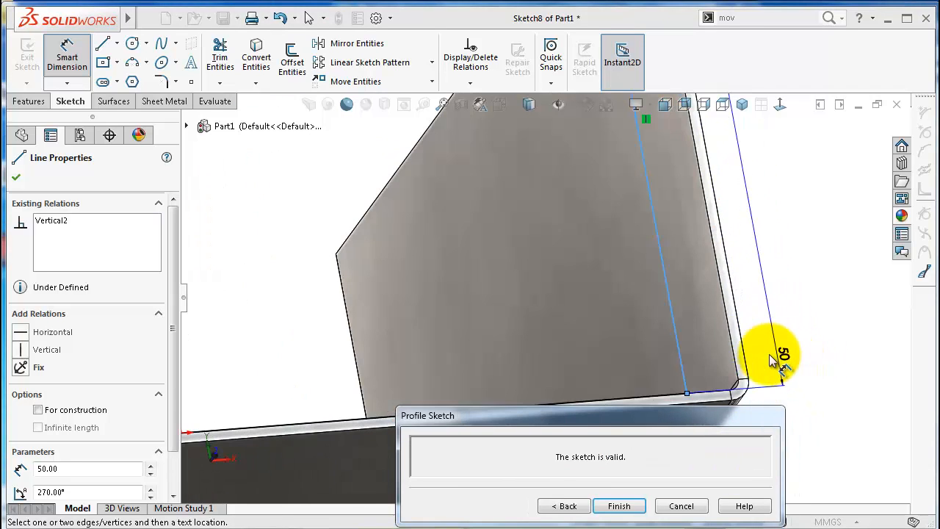
click(740, 351)
click(717, 353)
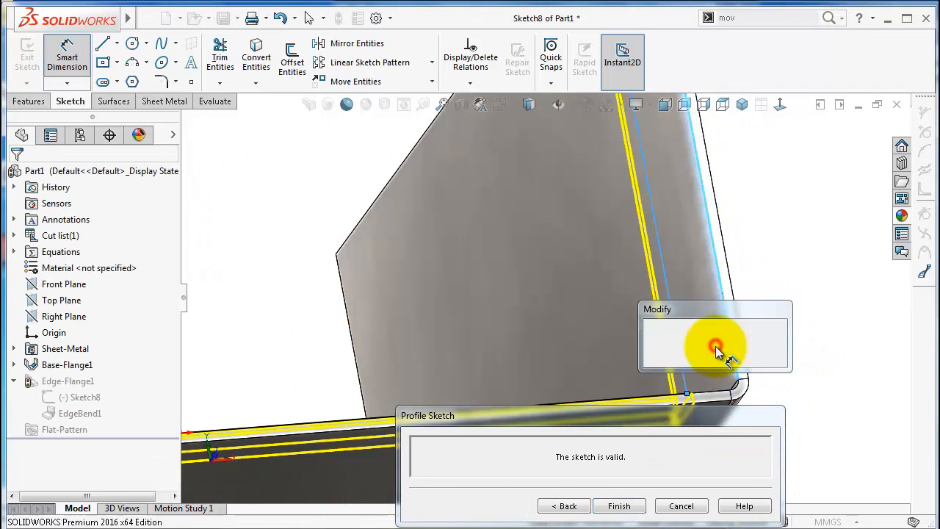
text(5)
key(Return)
Dimension the profile's left vertical line 5 mm from its adjacent side wall and finish the flange profile
scroll(714, 346, up, 8)
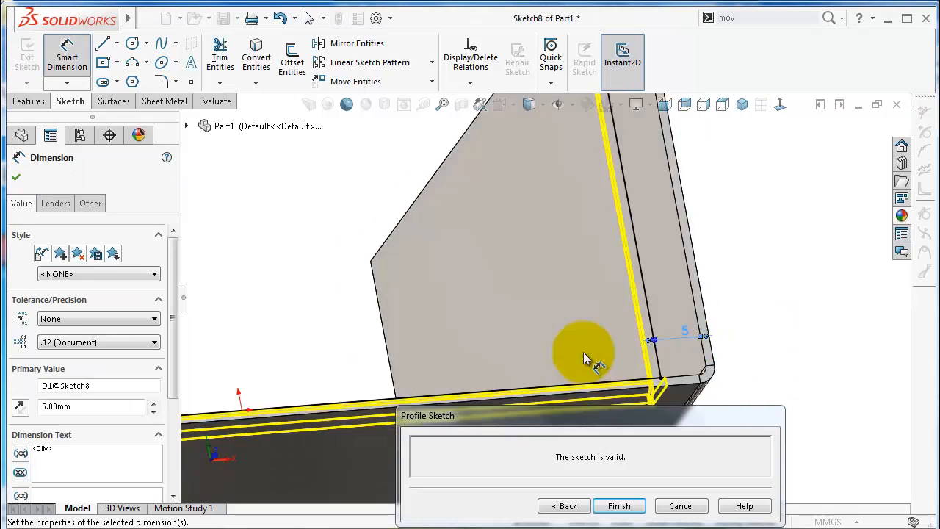
scroll(467, 305, down, 5)
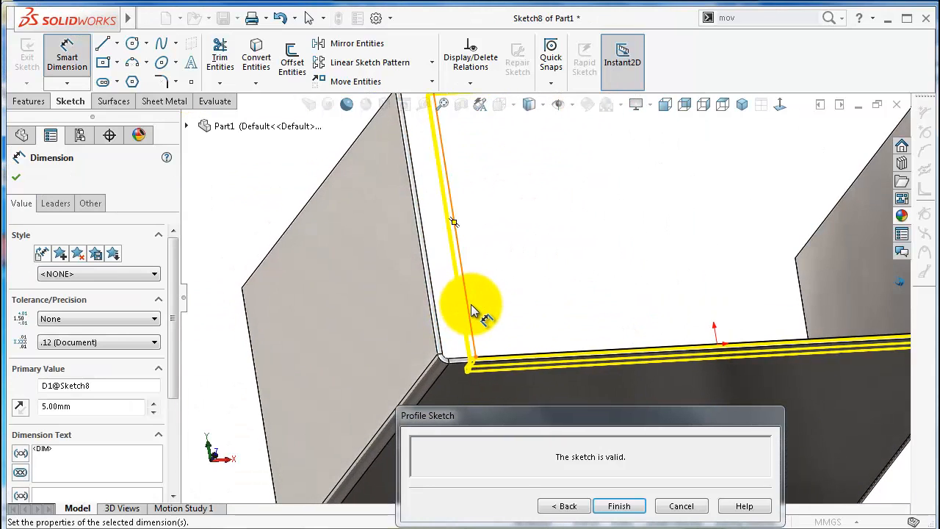
click(471, 307)
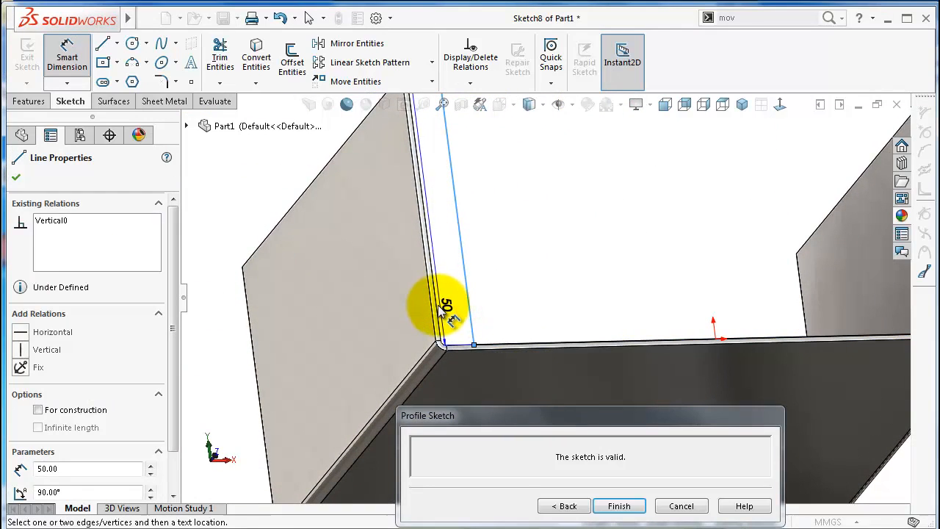
click(441, 307)
click(446, 301)
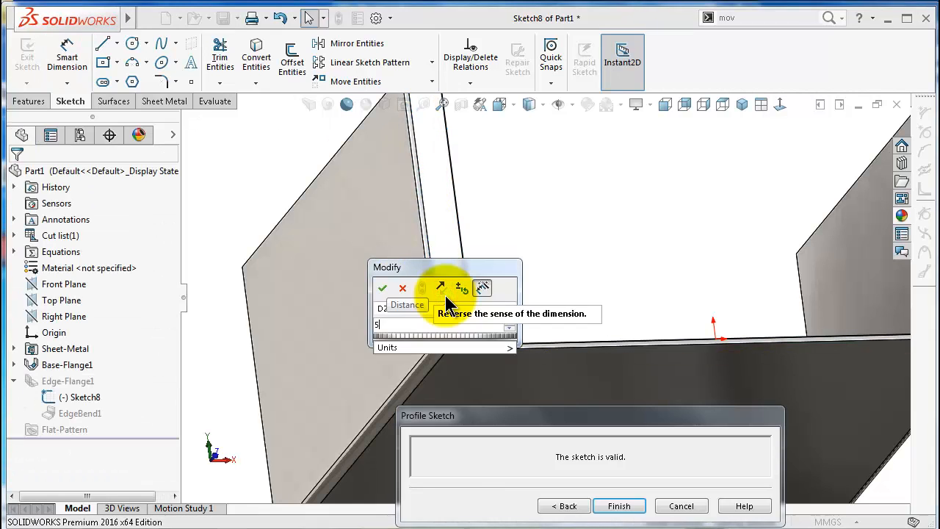
text(5)
key(Return)
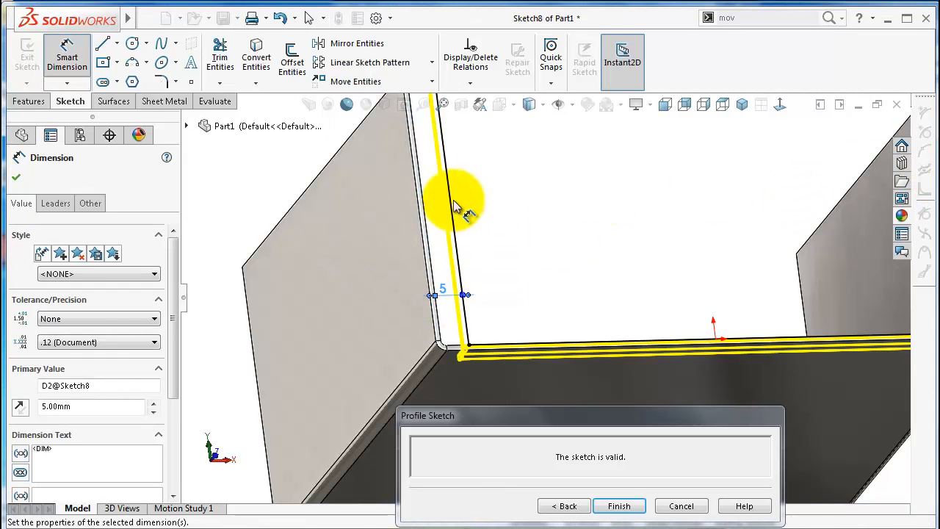
click(618, 506)
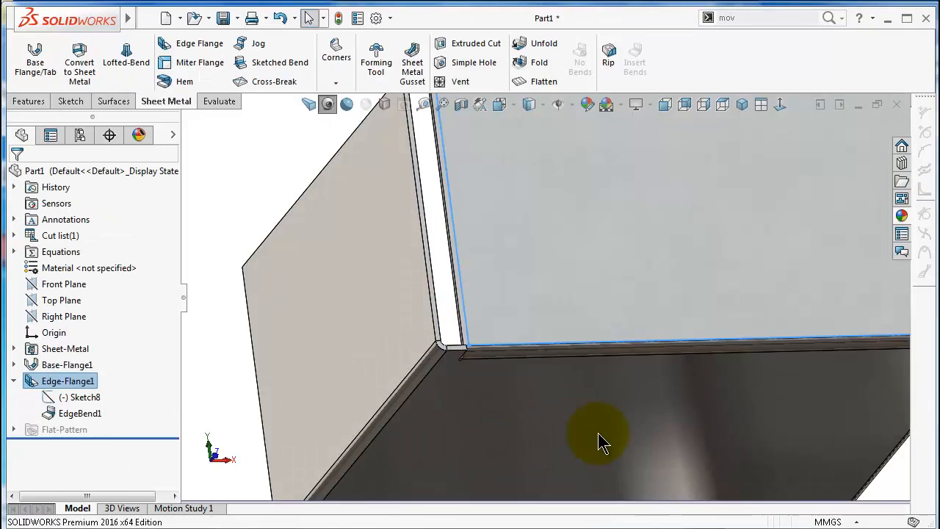
Examine the relief cut at the end of the edge flange and check the part's Auto Relief settings
mouse_move(598, 441)
middle_down()
mouse_move(598, 346)
mouse_move(581, 287)
mouse_move(744, 269)
mouse_move(713, 247)
mouse_move(711, 207)
middle_up()
scroll(710, 207, down, 5)
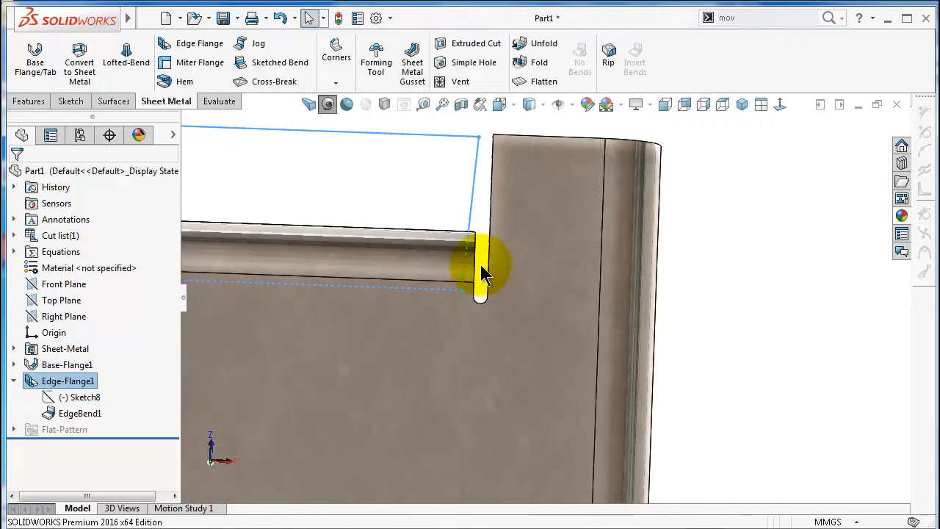
scroll(481, 266, up, 3)
mouse_move(479, 266)
middle_down()
mouse_move(493, 282)
mouse_move(519, 268)
mouse_move(524, 290)
middle_up()
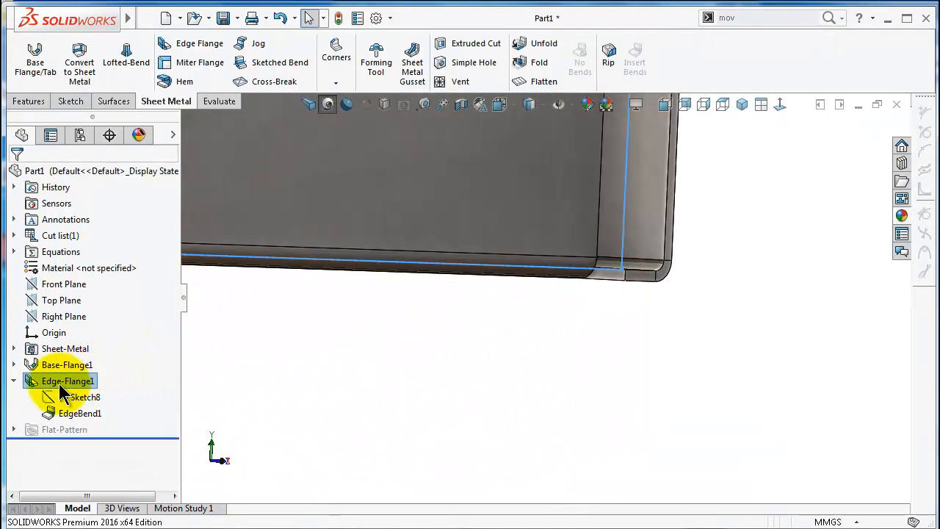
click(59, 350)
click(67, 309)
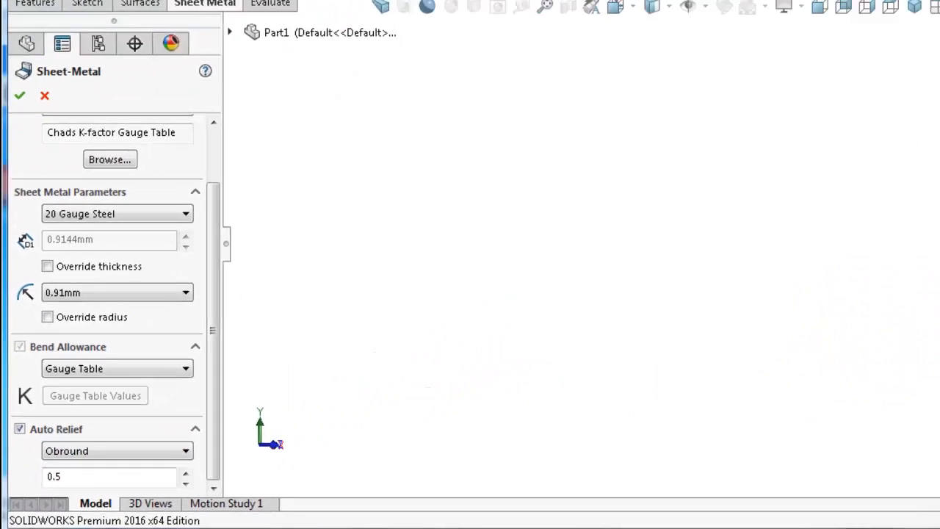
click(838, 114)
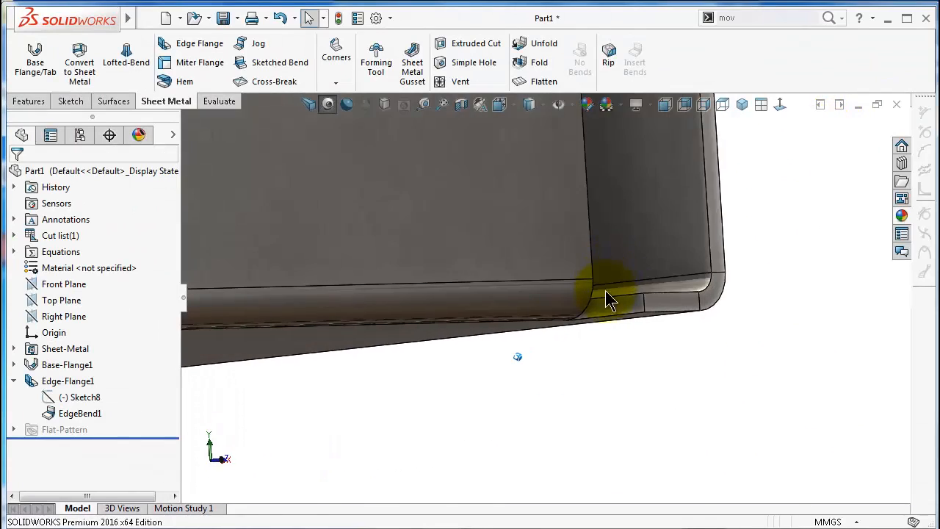
Inspect the relief slot beside the edge flange in a view normal to the base's outer face
middle_drag(605, 290, 559, 280)
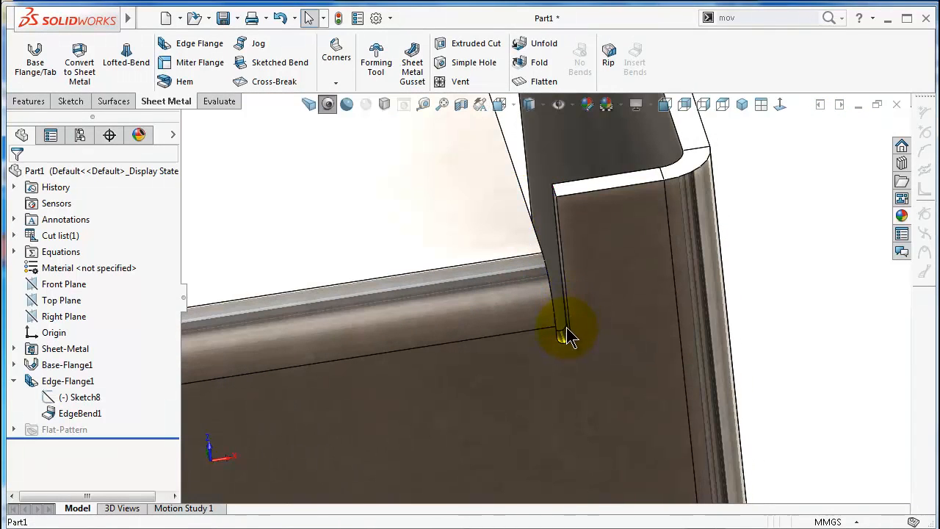
click(563, 338)
middle_drag(512, 370, 535, 340)
click(534, 329)
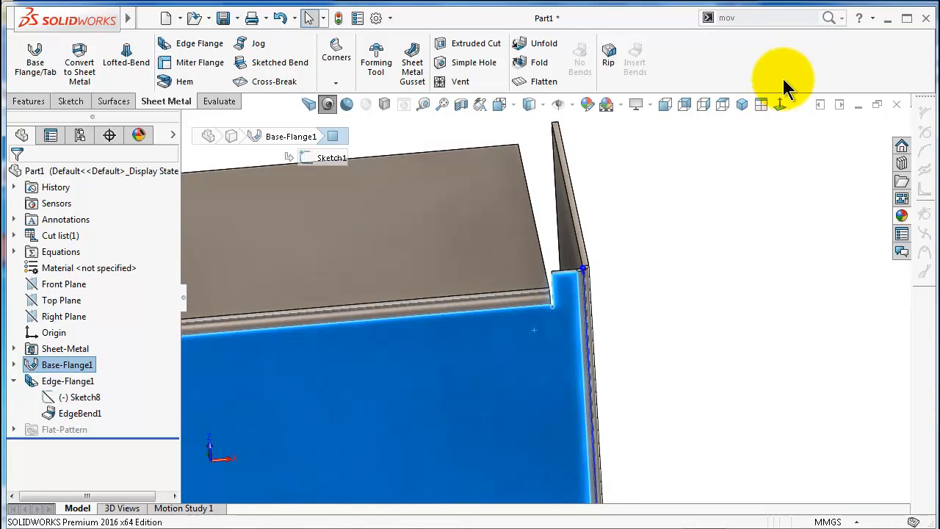
click(780, 104)
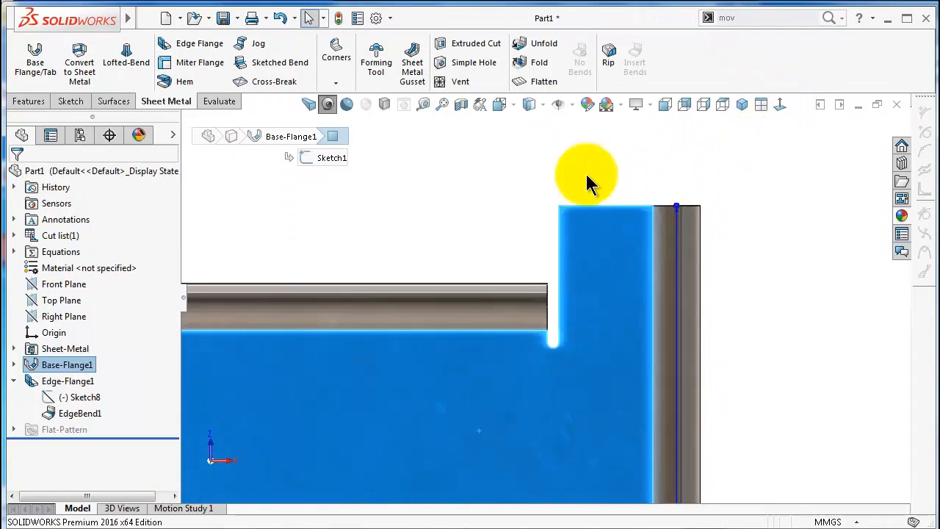
click(549, 182)
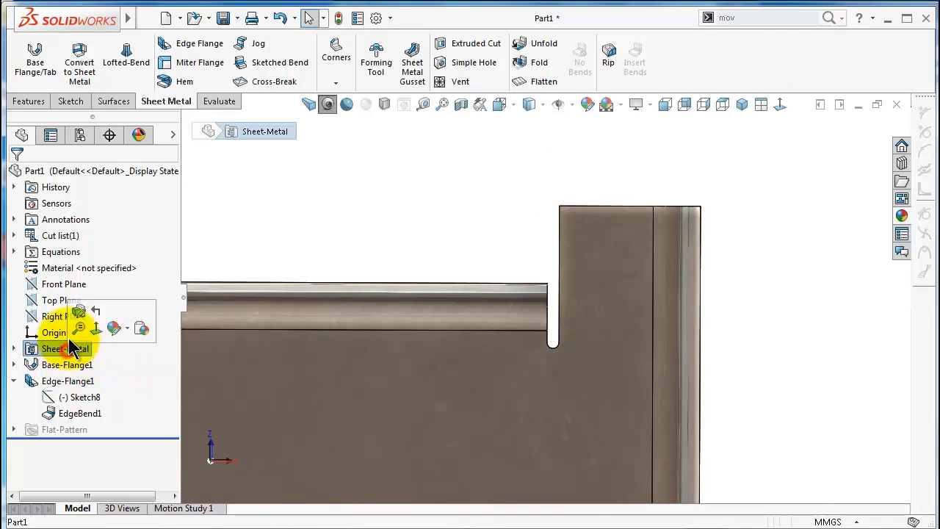
Change the part's Auto Relief type to Rectangular in the sheet metal settings and accept
click(78, 328)
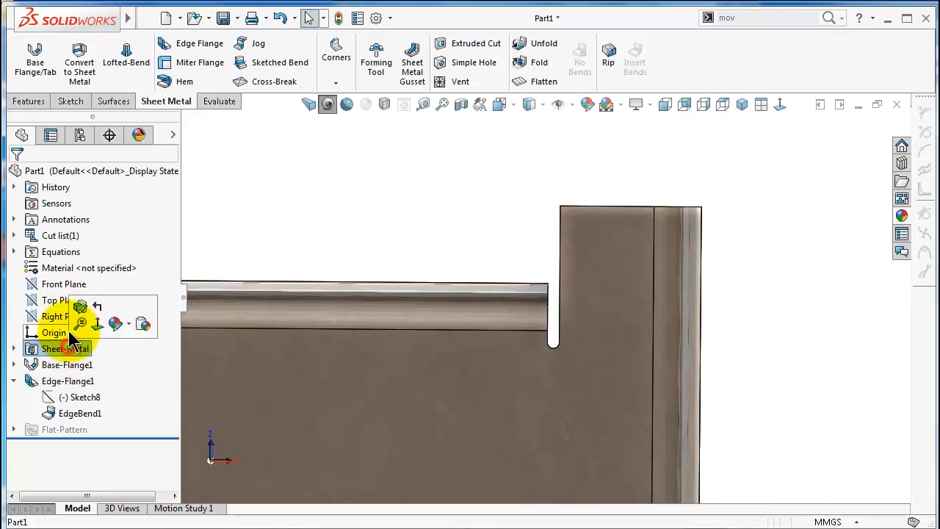
click(79, 305)
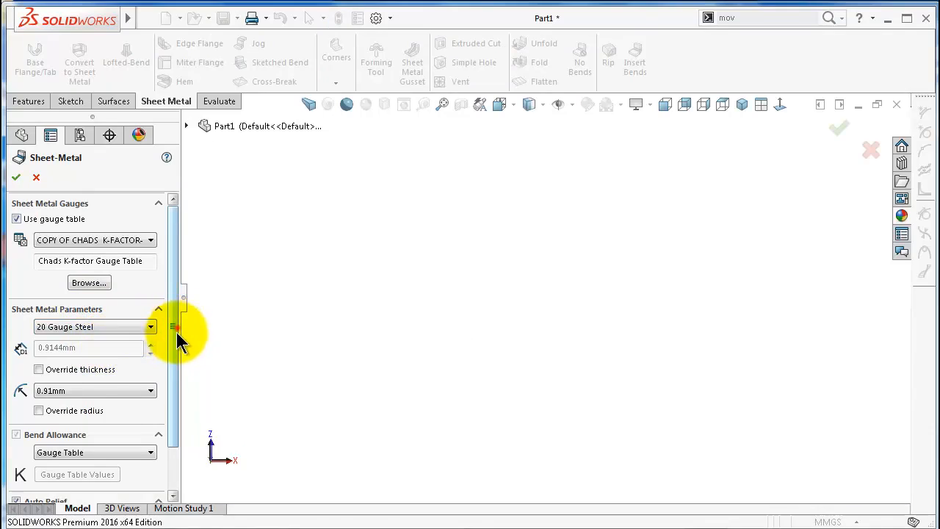
drag(176, 328, 176, 367)
click(85, 464)
click(86, 476)
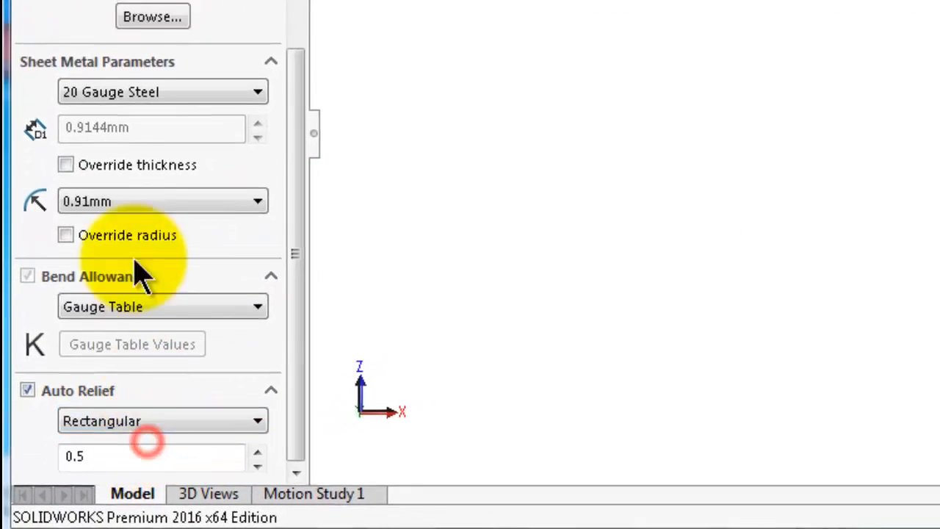
click(17, 171)
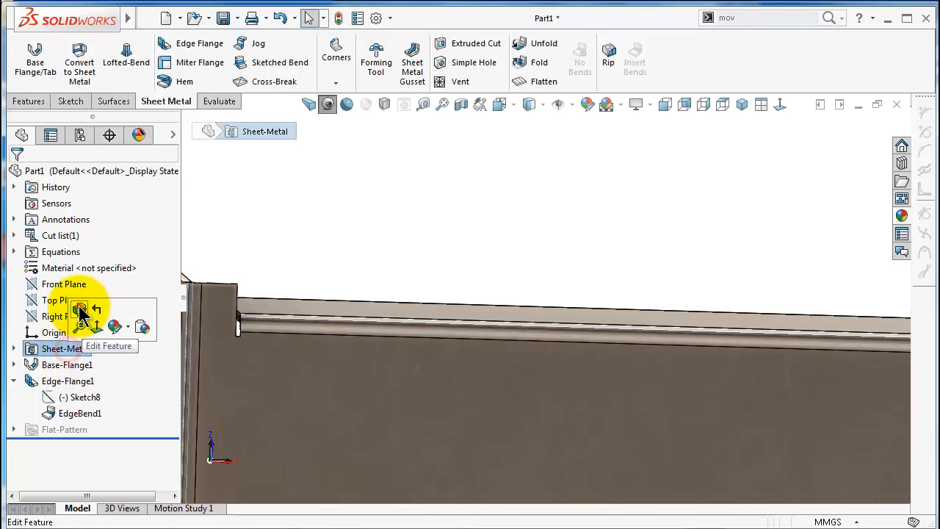
Change the part's Auto Relief type to Tear and inspect the corner beside the edge flange
click(79, 307)
drag(175, 367, 175, 411)
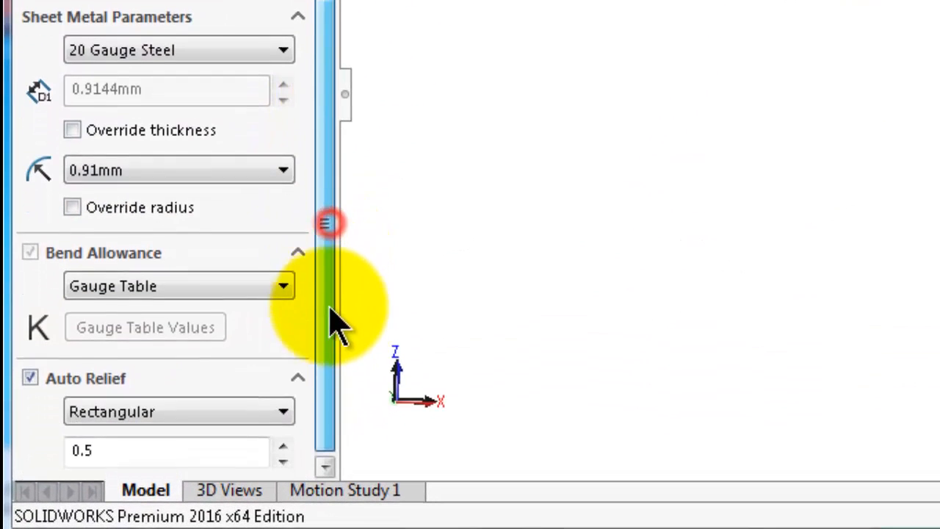
click(177, 411)
click(143, 451)
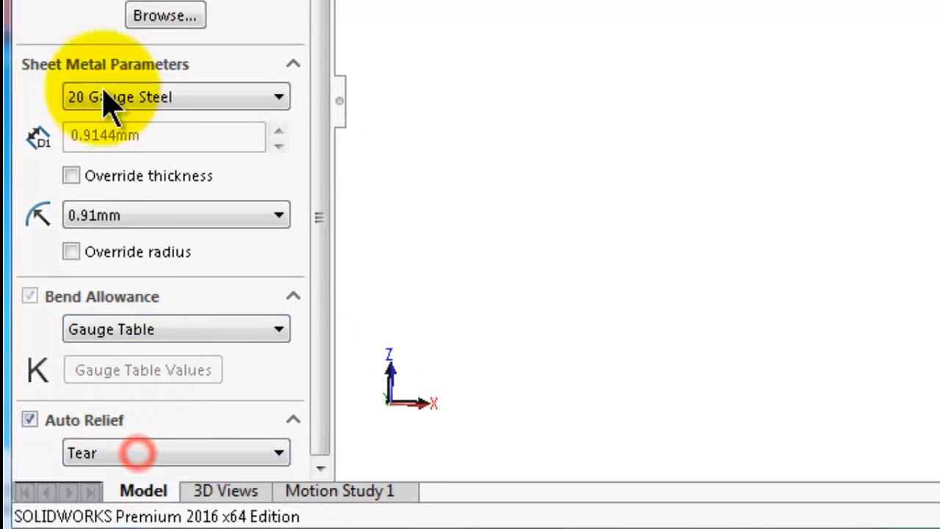
click(22, 32)
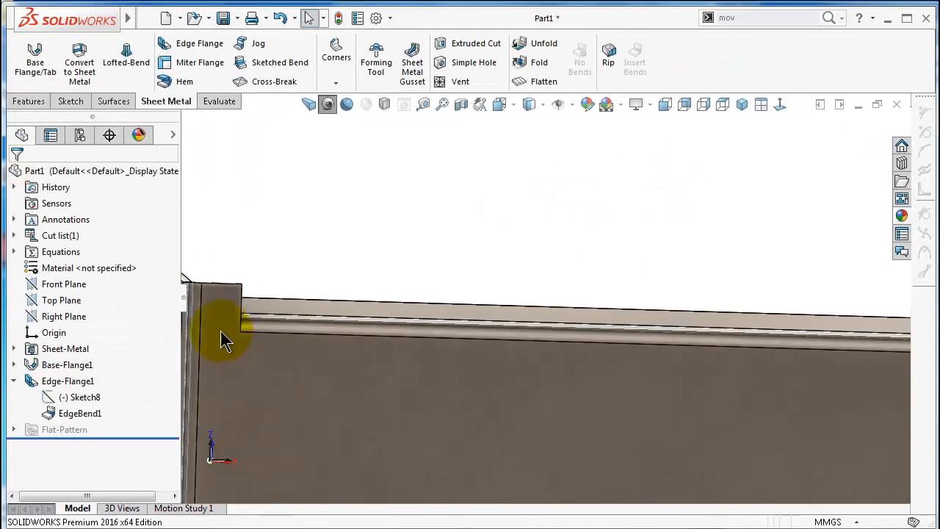
scroll(222, 333, down, 3)
middle_drag(401, 303, 391, 318)
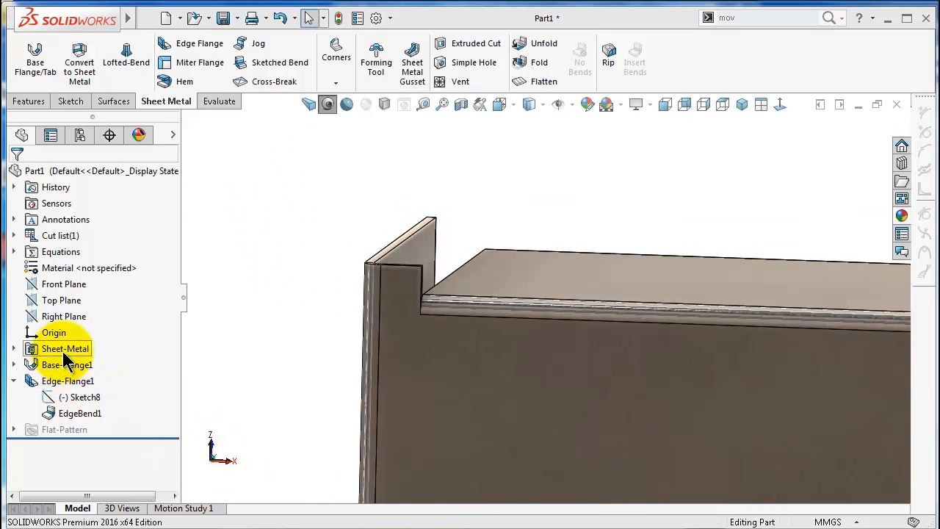
Change the part's Auto Relief type to Obround with a relief ratio of 0.5 in the sheet metal settings and accept
click(49, 347)
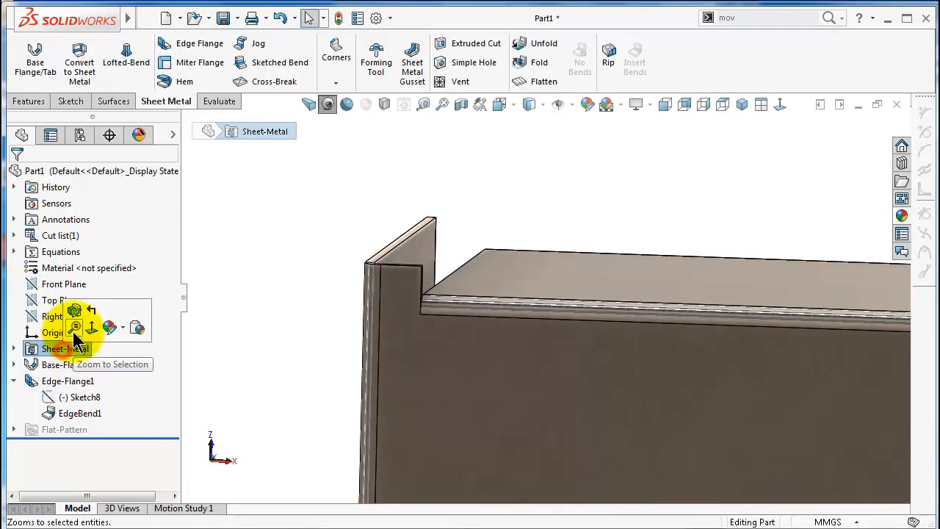
click(78, 326)
drag(174, 358, 179, 390)
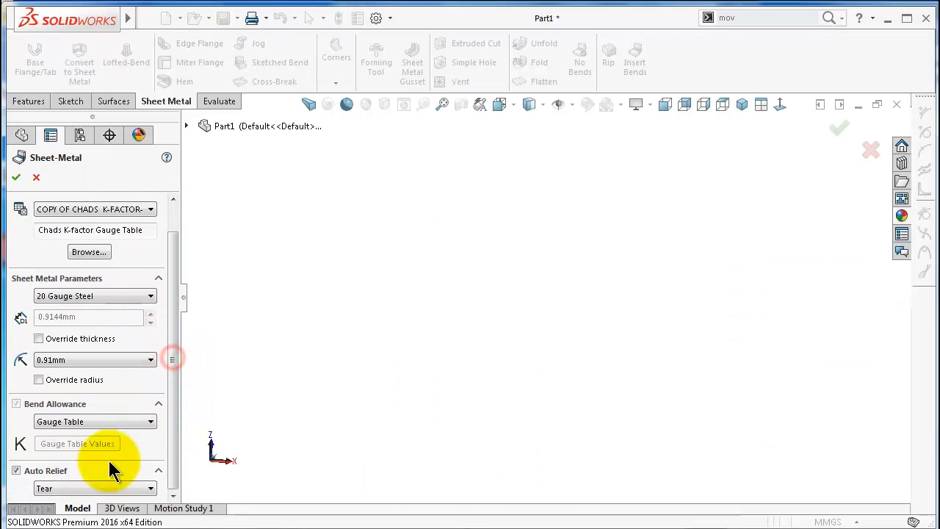
click(55, 521)
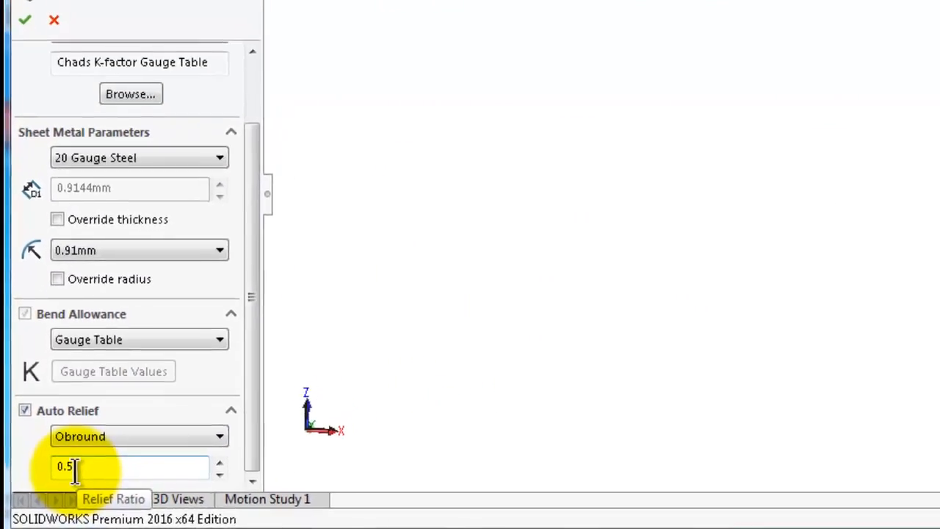
drag(79, 461, 64, 459)
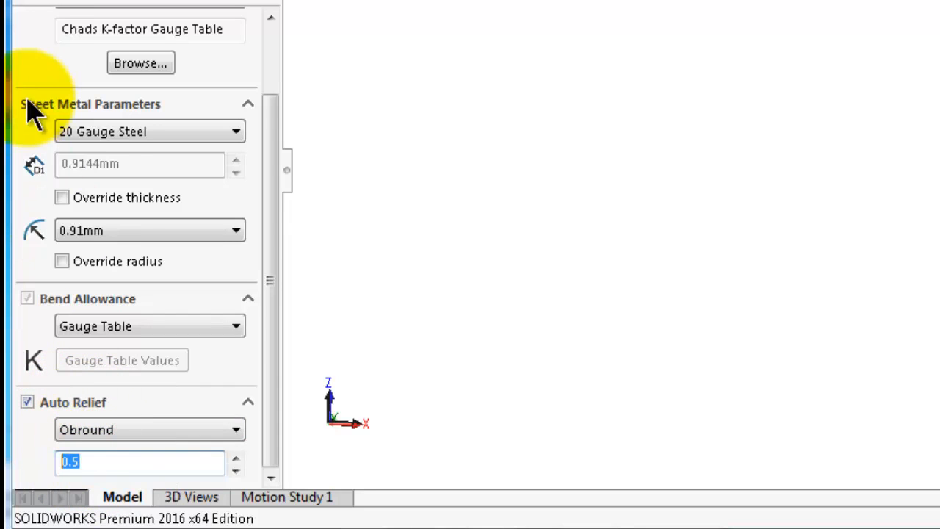
click(26, 7)
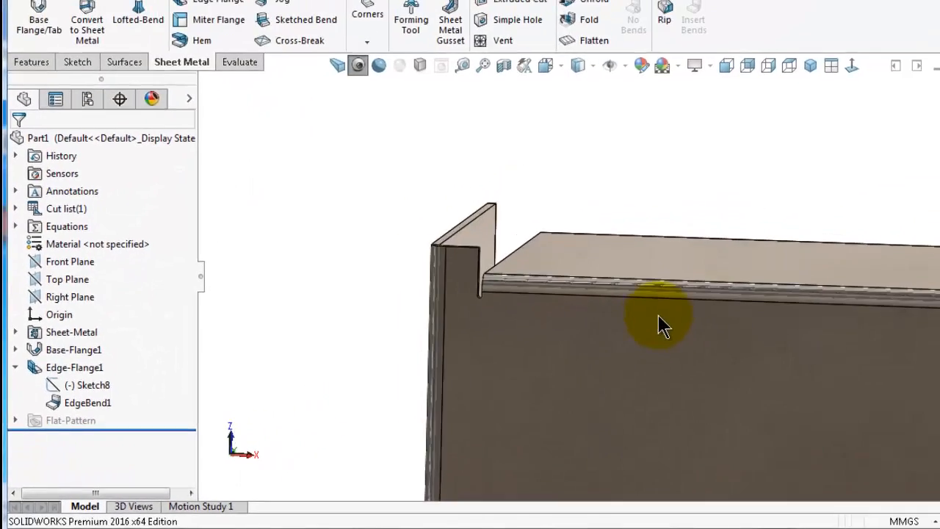
Check the sheet thickness edge beside the relief and the radius of the obround slot's rounded end
scroll(412, 234, down, 3)
middle_drag(404, 237, 381, 272)
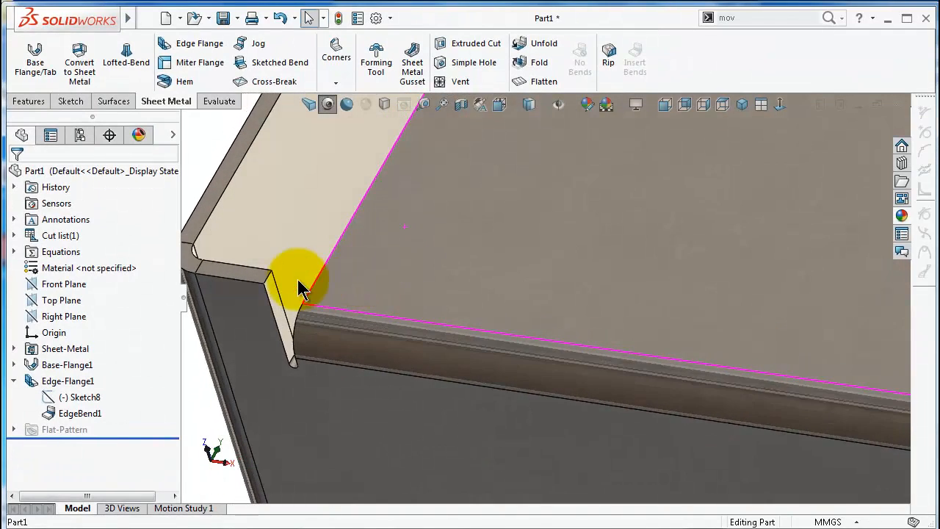
scroll(295, 278, down, 3)
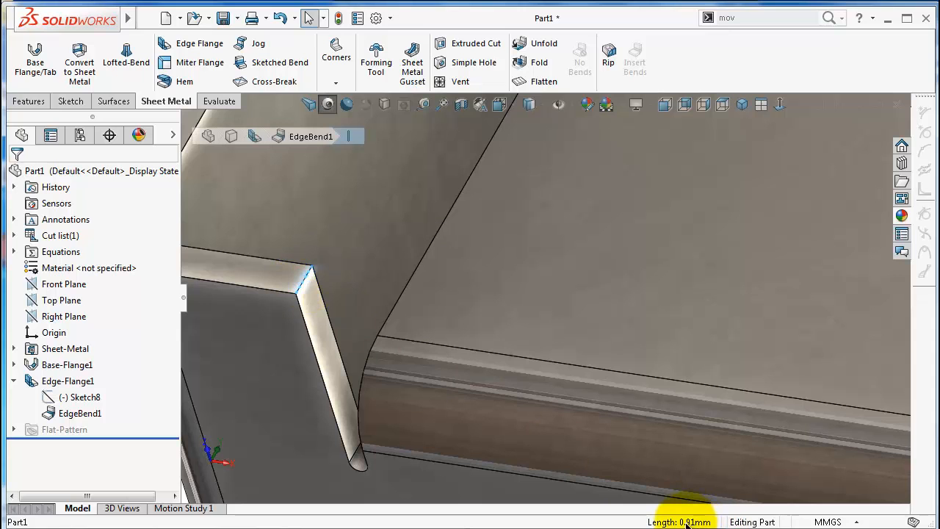
middle_drag(411, 457, 392, 505)
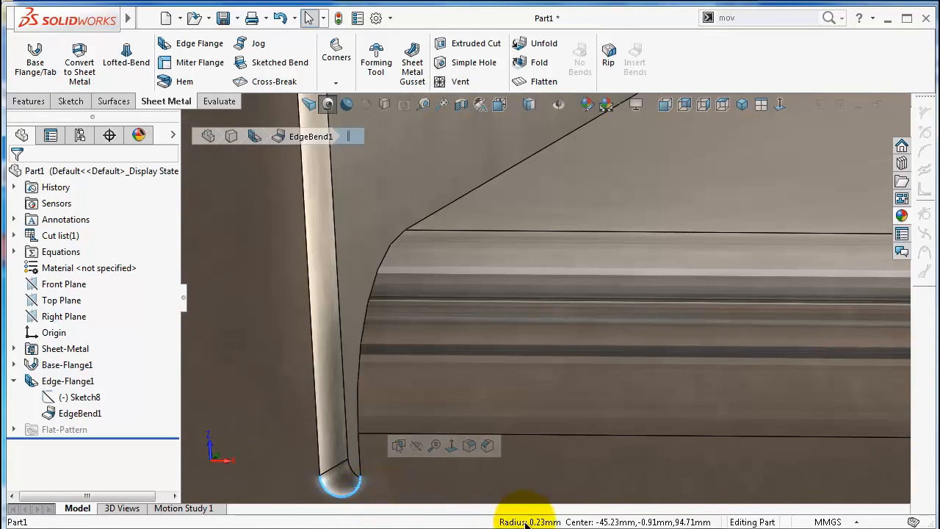
Measure the obround slot's end arc and the normal distance between its two side faces, and close the measurement
click(424, 107)
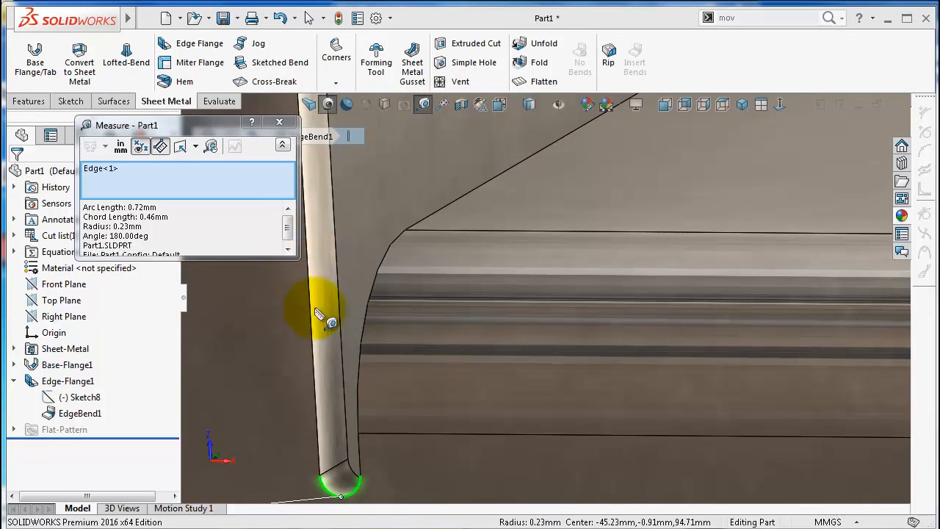
click(329, 350)
right_click(215, 185)
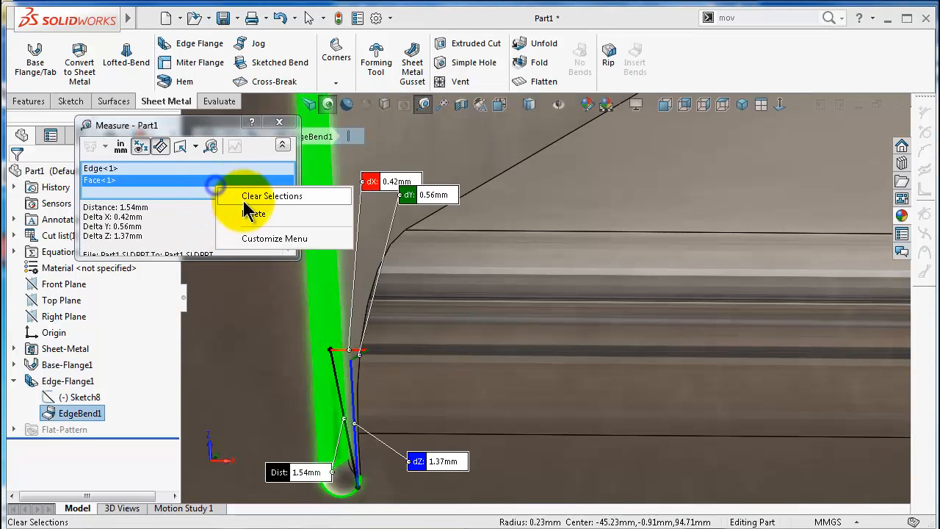
click(247, 195)
click(324, 321)
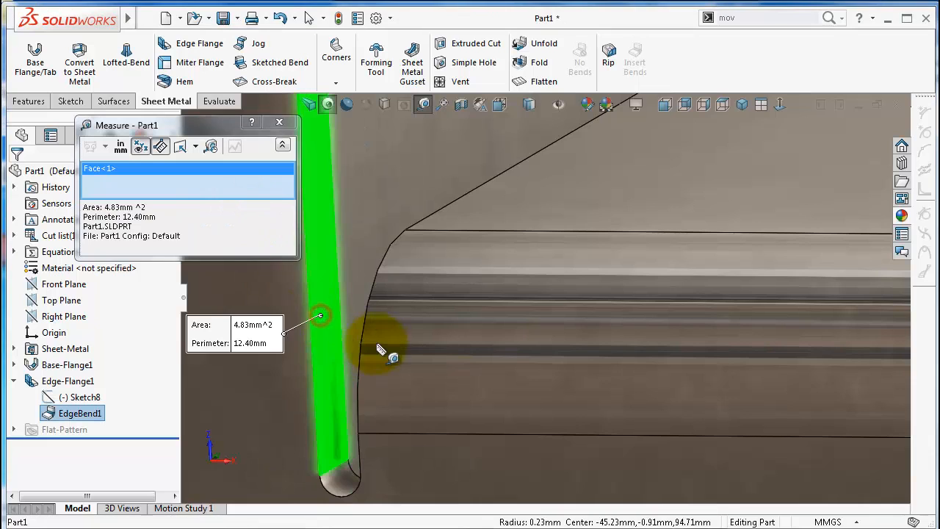
middle_drag(386, 357, 380, 388)
click(350, 449)
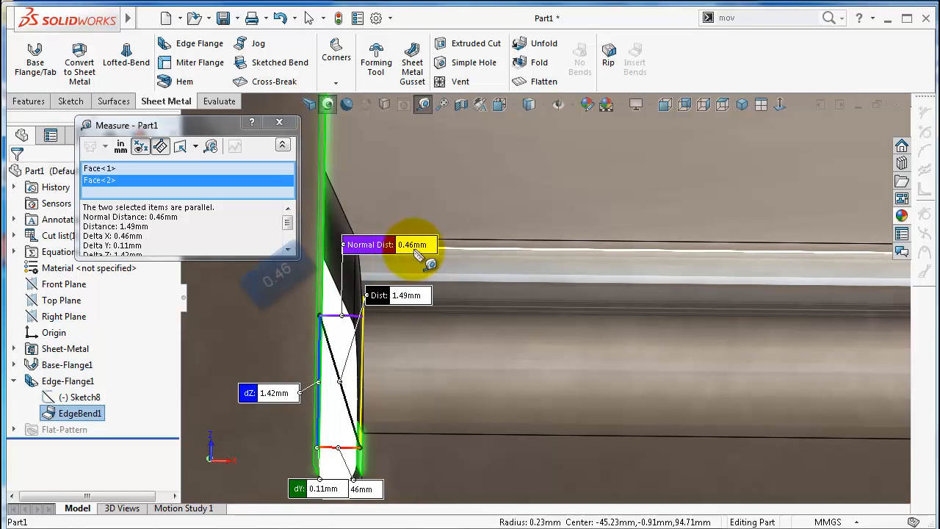
scroll(441, 267, up, 1)
click(285, 125)
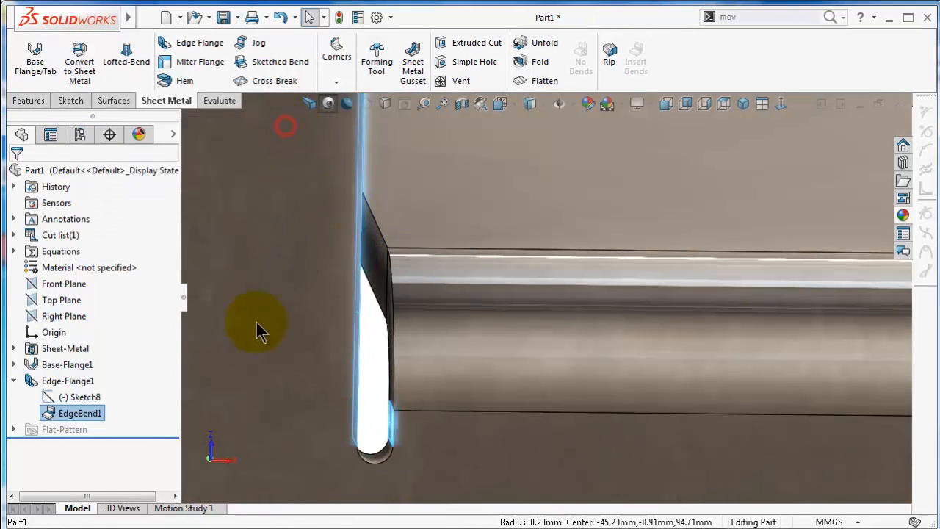
Change the part's Auto Relief type to Rectangular and check the length of the relief slot's end edge
click(66, 349)
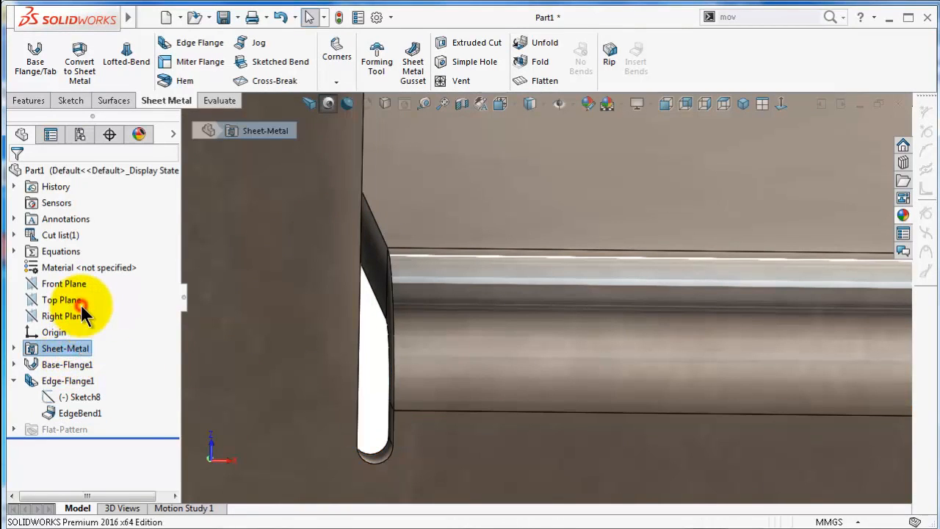
click(81, 305)
drag(174, 372, 171, 435)
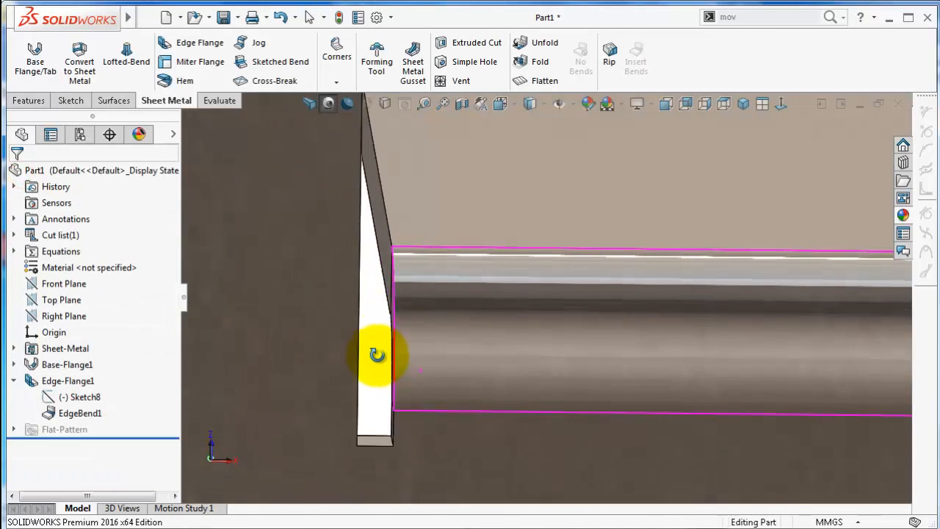
click(382, 444)
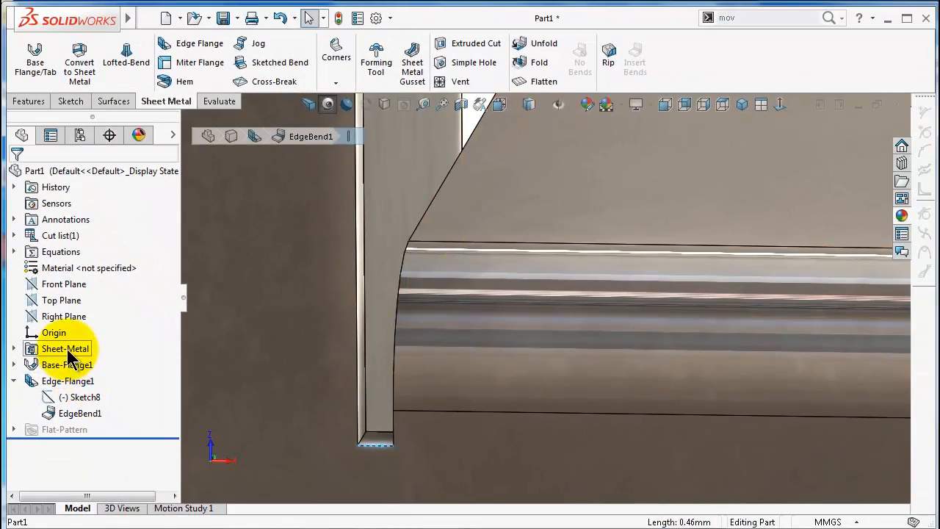
Change the Auto Relief type from Rectangular to Tear in the part's sheet metal settings
click(58, 349)
click(82, 324)
drag(172, 294, 168, 383)
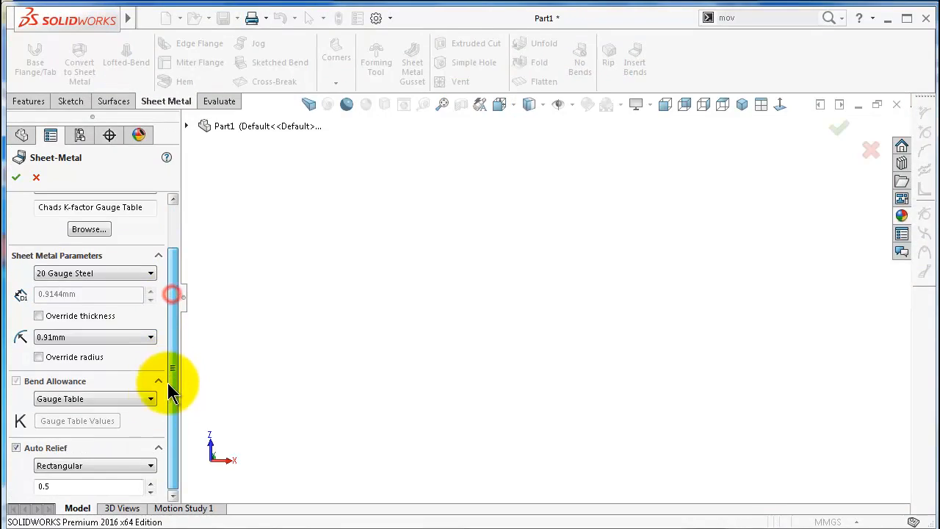
click(100, 470)
click(84, 490)
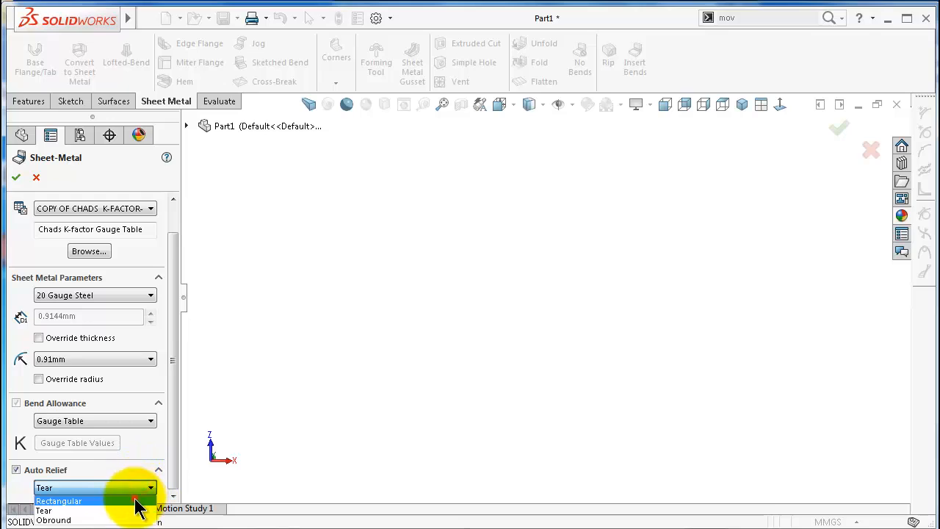
Try the Rectangular Auto Relief type again and finish with Obround in the sheet metal settings
click(136, 499)
click(82, 464)
click(73, 498)
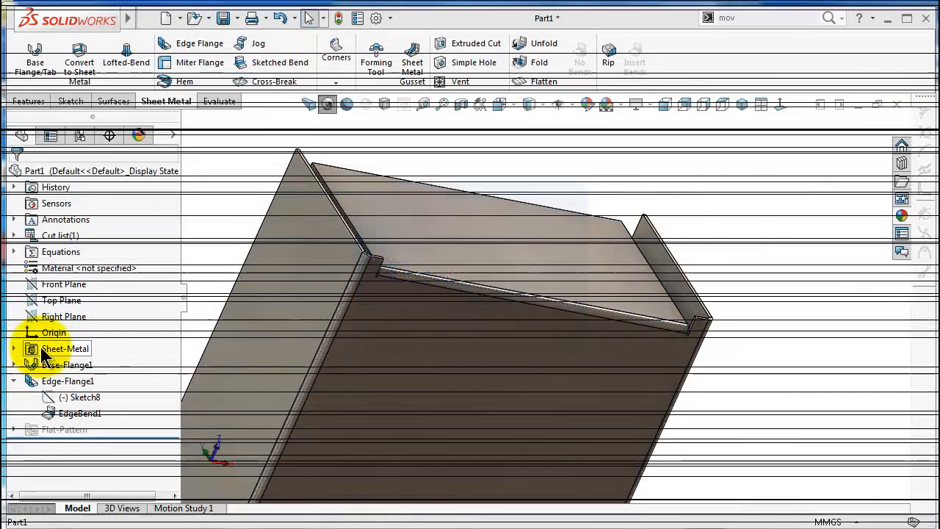
Review the part's Auto Relief type and ratio in the sheet metal settings and accept them
click(41, 346)
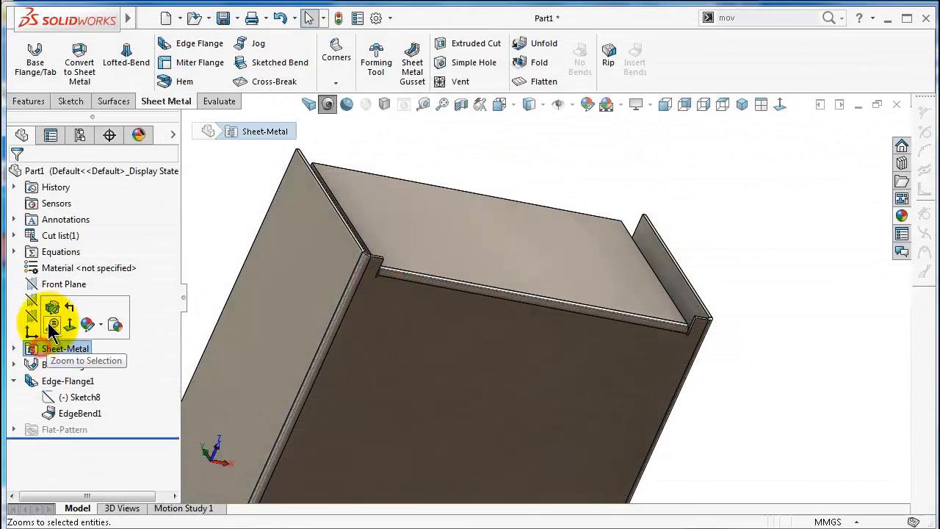
click(50, 310)
click(172, 360)
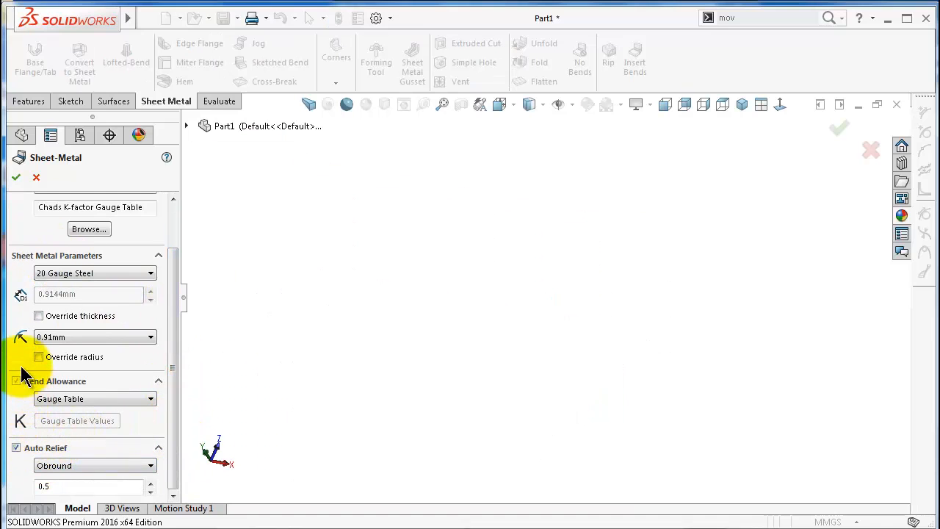
click(16, 177)
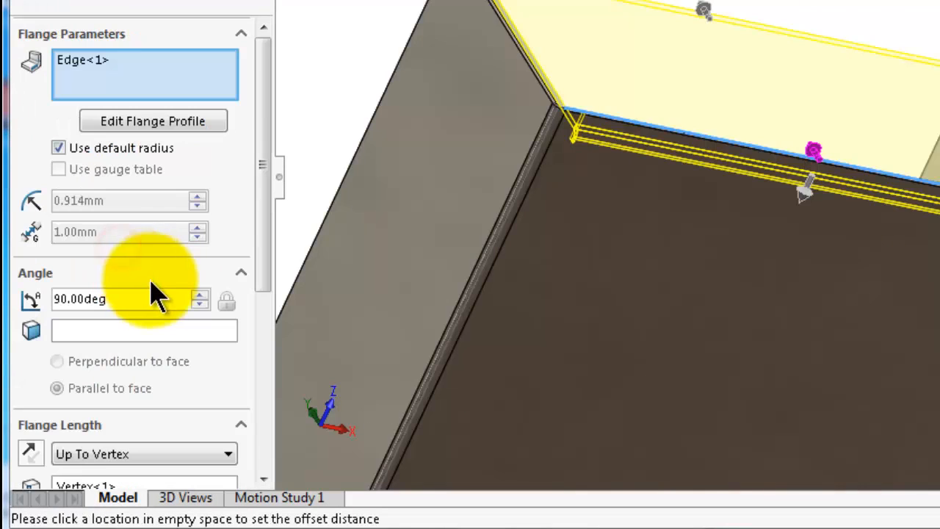
Reverse the first edge flange's 3 mm offset direction to point outward, accept, and inspect both flange corners
drag(259, 229, 268, 441)
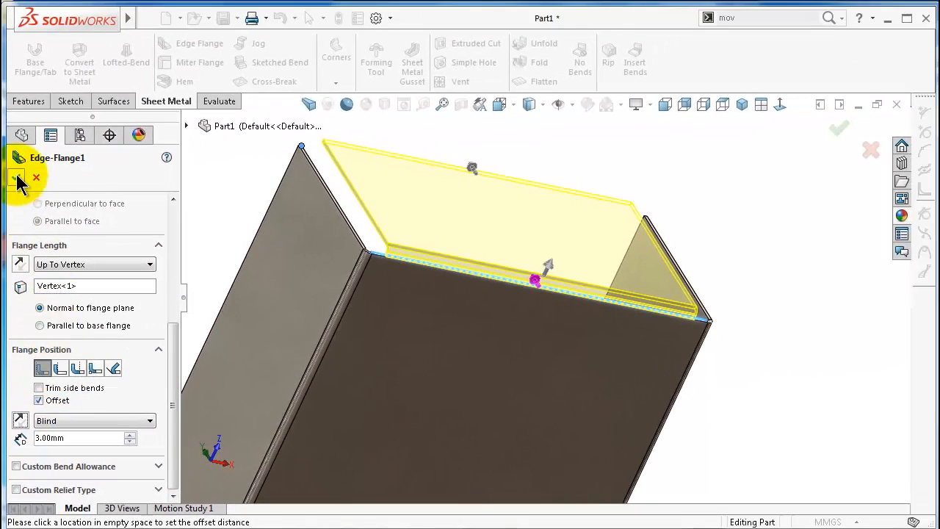
click(17, 176)
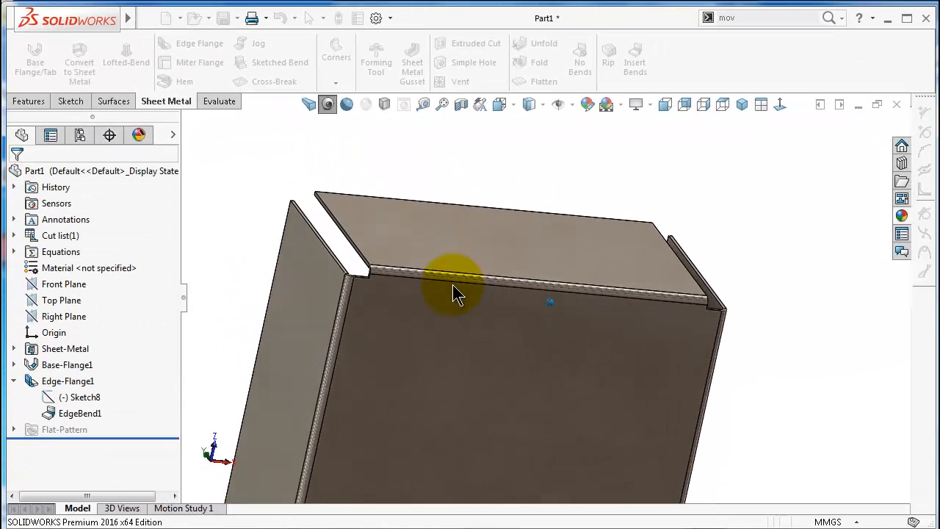
mouse_move(453, 286)
middle_down()
mouse_move(749, 361)
mouse_move(821, 349)
middle_up()
mouse_move(824, 389)
middle_down()
mouse_move(810, 359)
mouse_move(481, 433)
mouse_move(504, 399)
mouse_move(524, 403)
mouse_move(550, 477)
mouse_move(534, 363)
mouse_move(618, 213)
mouse_move(625, 181)
mouse_move(581, 208)
mouse_move(639, 294)
middle_up()
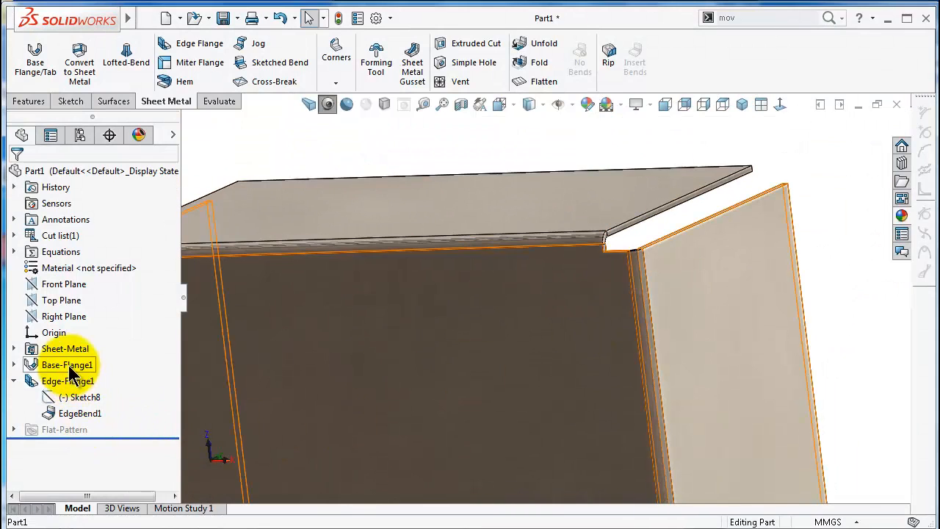
Edit the first edge flange to flip its 3 mm position offset inward from the base edge and accept
click(68, 380)
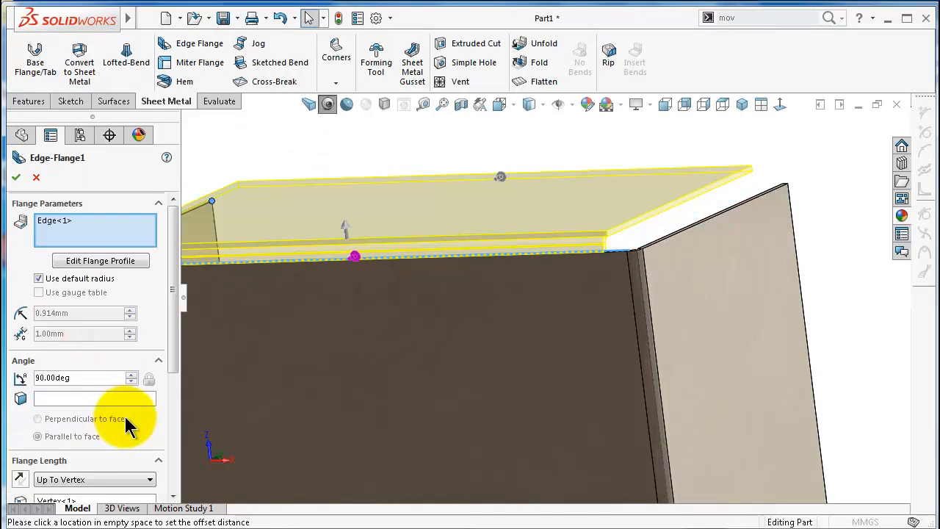
scroll(125, 417, down, 3)
click(21, 440)
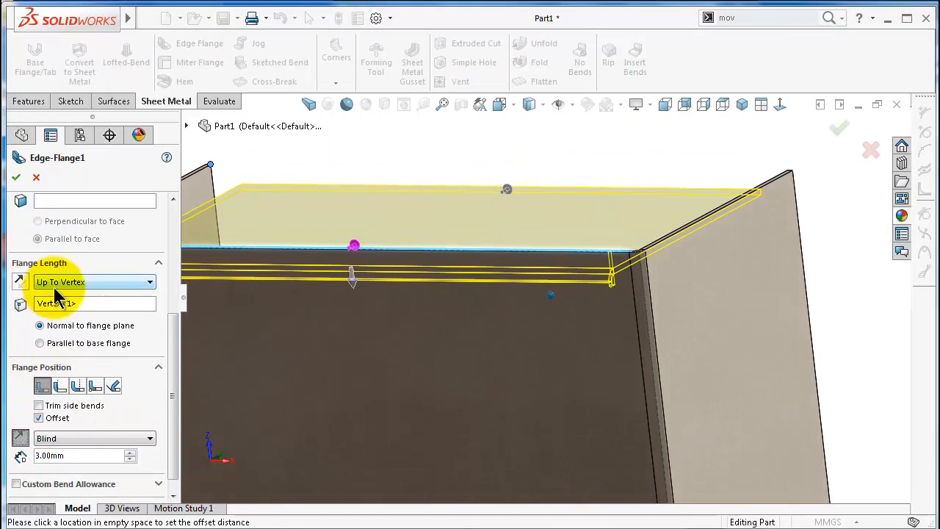
key(Return)
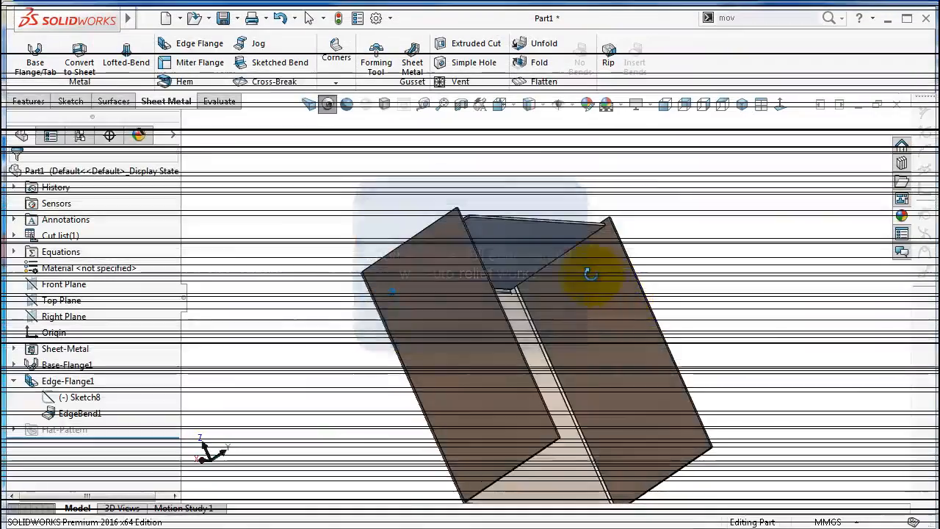
Start an Edge Flange on the base's open end edge at 90 degrees with a blind length of about 53.74 mm
scroll(595, 411, down, 5)
scroll(623, 435, up, 2)
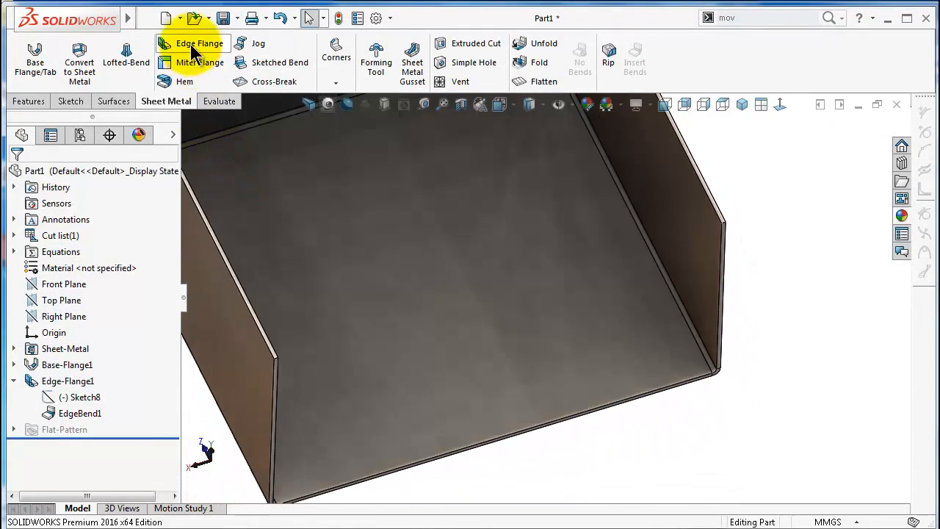
click(195, 46)
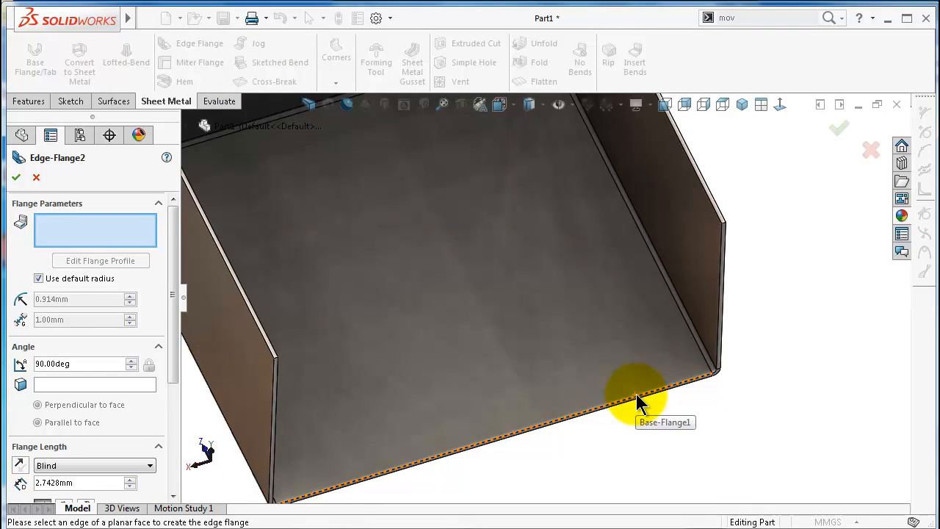
click(637, 401)
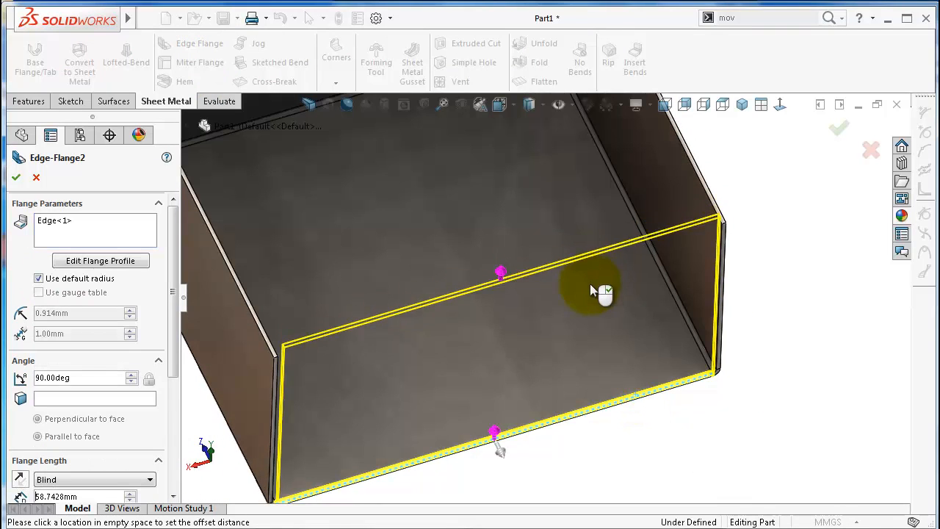
click(589, 285)
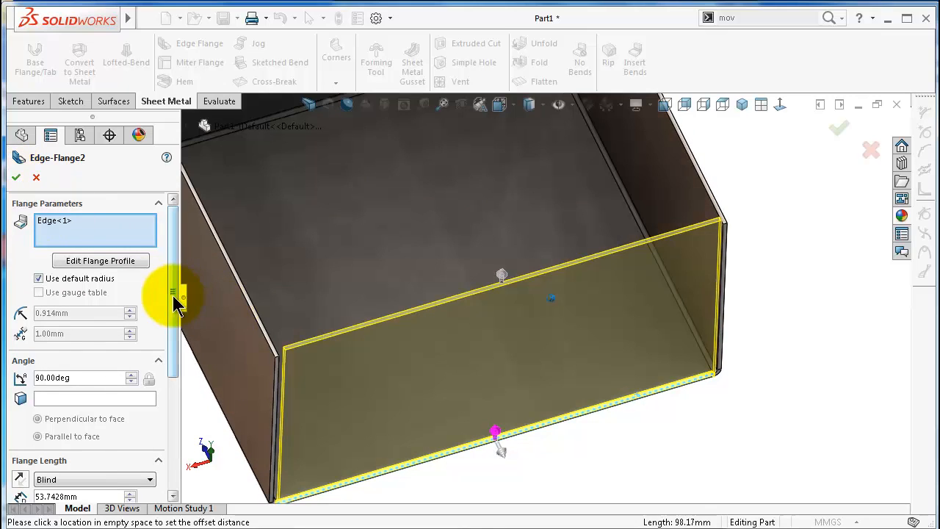
Flip the second edge flange's 1 mm position offset inward, accept the flange and inspect its corner from outside
drag(172, 295, 168, 395)
scroll(110, 397, down, 1)
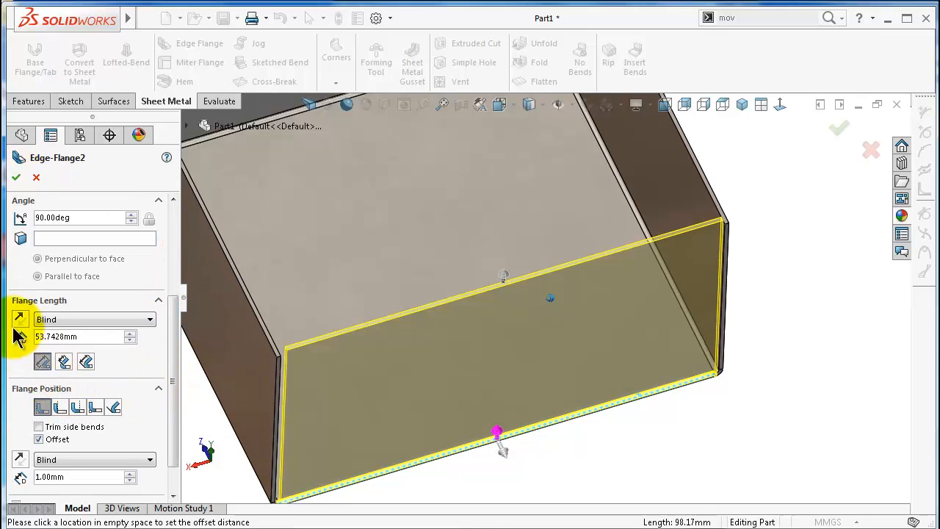
click(20, 459)
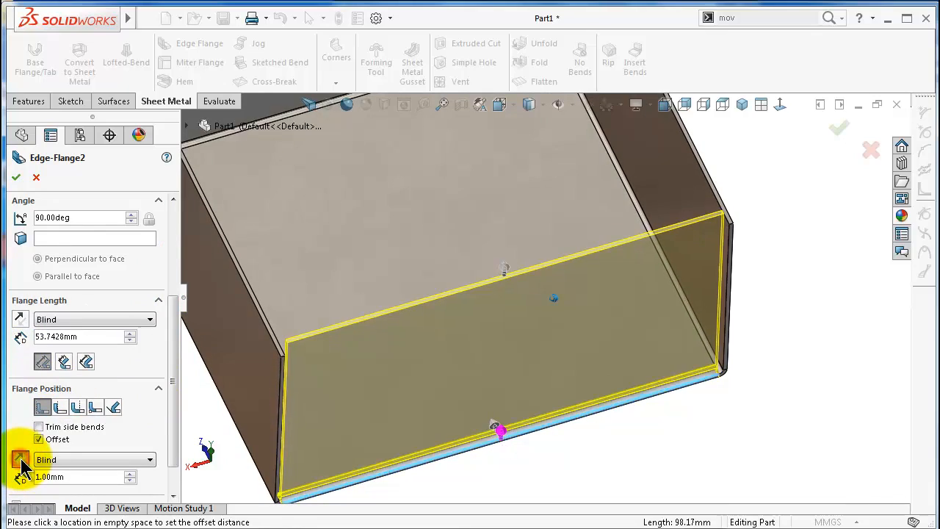
click(15, 177)
middle_drag(670, 419, 520, 355)
scroll(726, 419, down, 3)
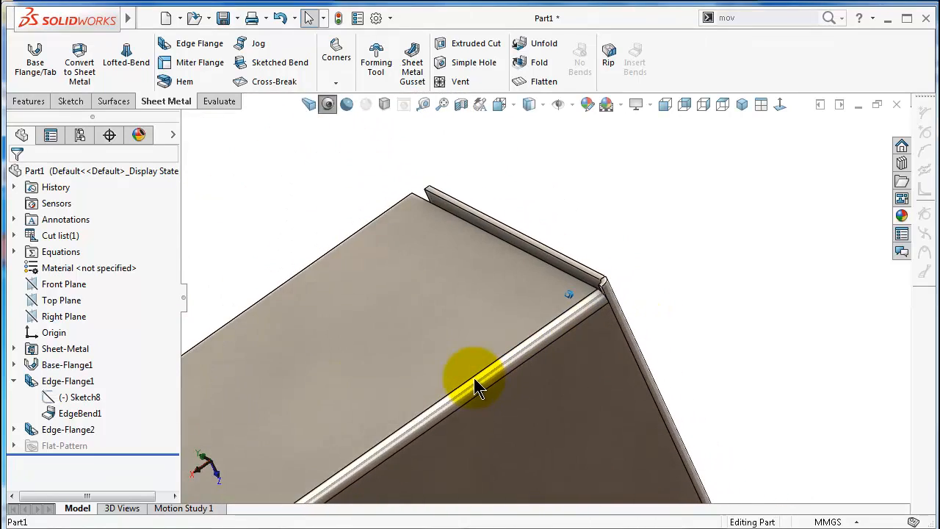
Open the Sheet-Metal feature for editing and review its Auto Relief settings
scroll(382, 396, down, 6)
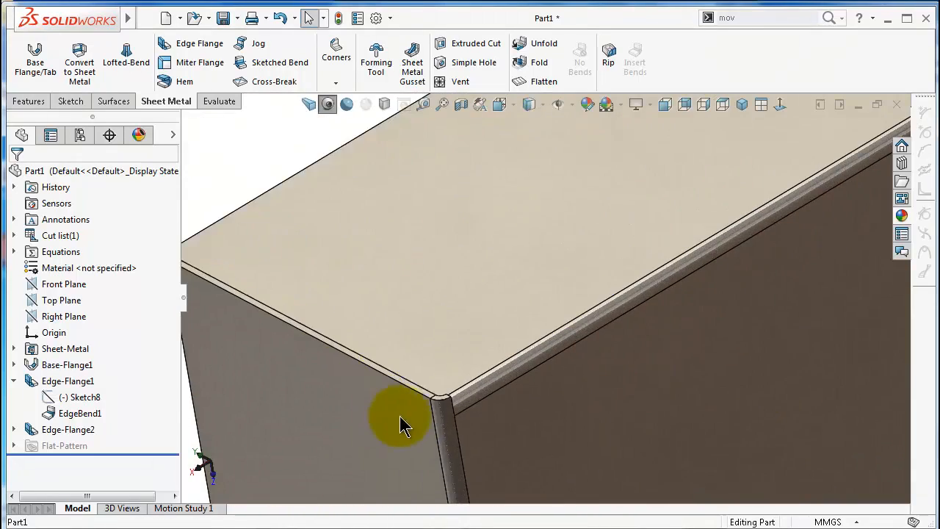
middle_drag(442, 420, 331, 452)
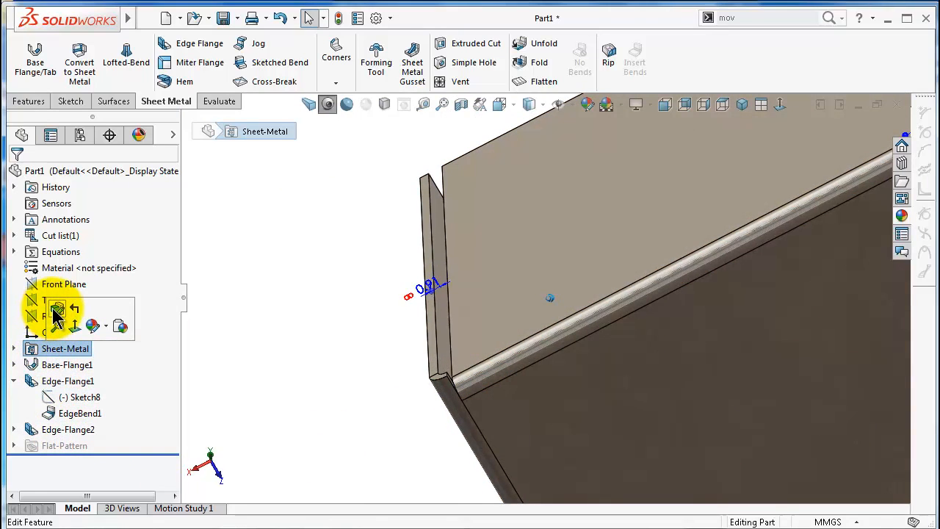
click(58, 310)
drag(169, 323, 161, 412)
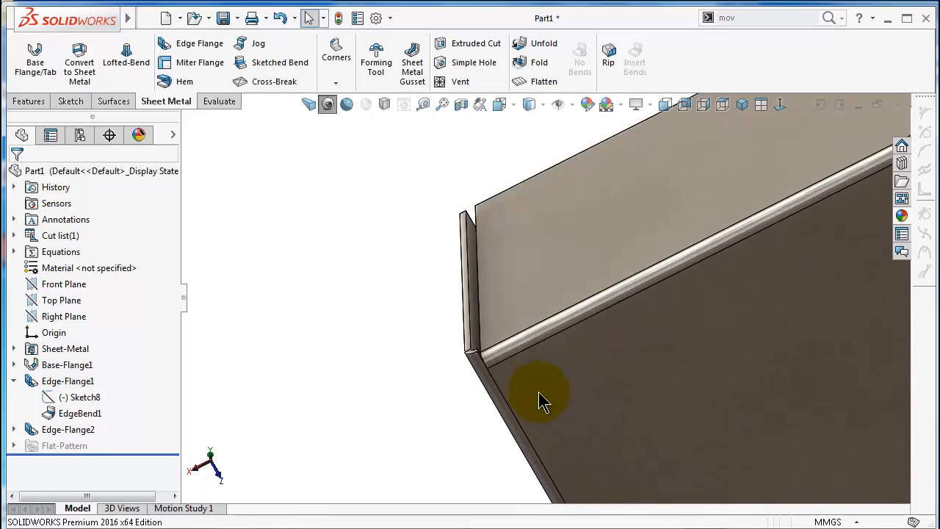
Examine the corner between the edge flanges from inside and outside, and review the available corner treatment commands
middle_drag(541, 399, 647, 368)
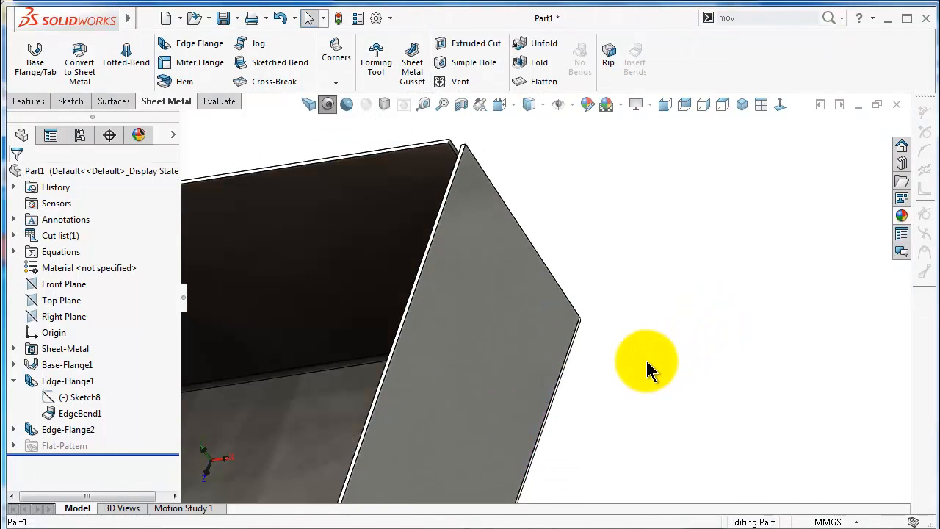
middle_drag(560, 383, 468, 400)
scroll(612, 332, down, 4)
middle_drag(603, 338, 497, 343)
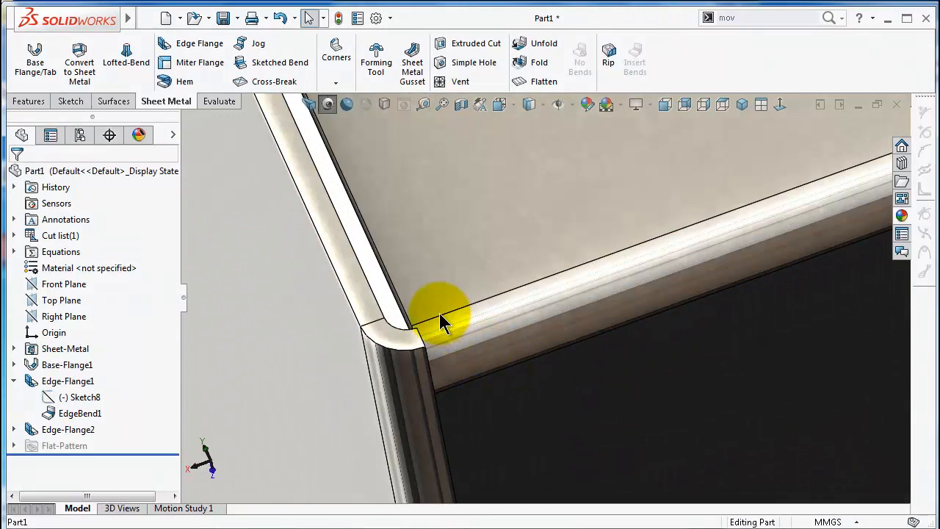
middle_drag(516, 378, 494, 383)
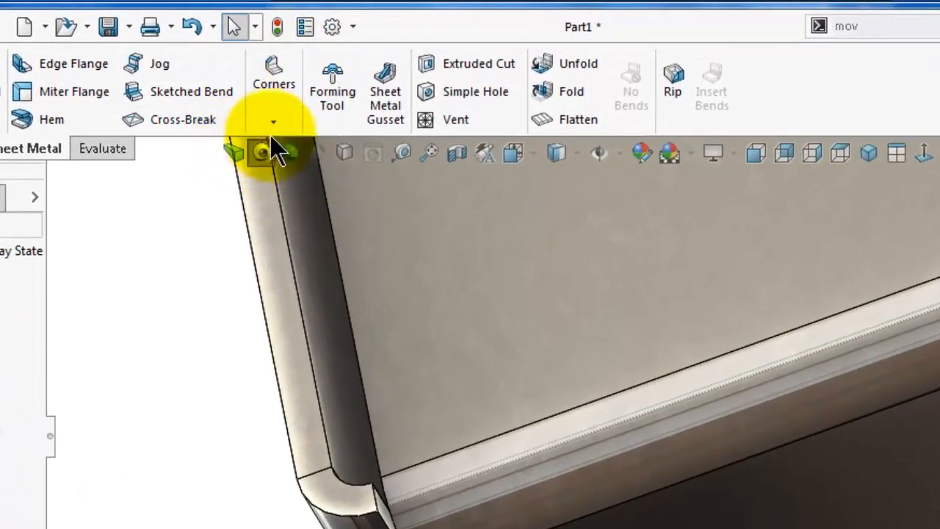
click(335, 84)
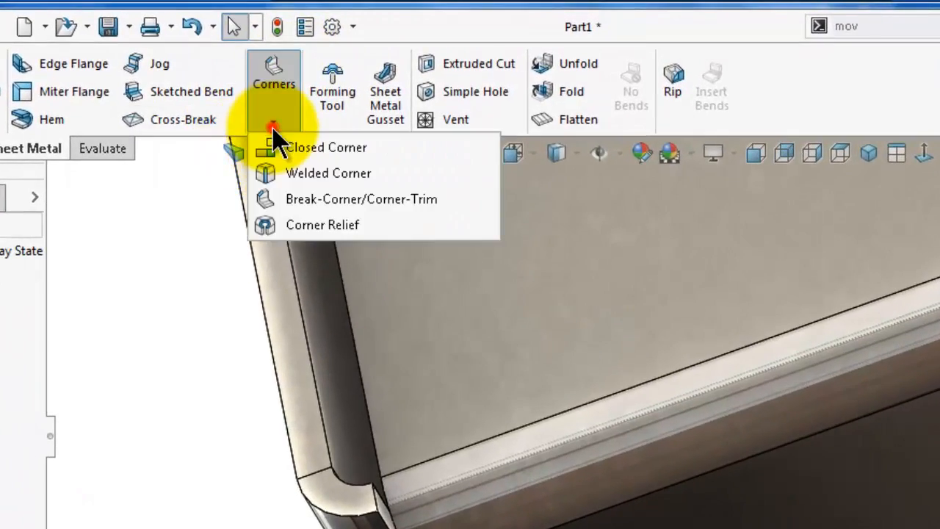
click(273, 128)
click(153, 341)
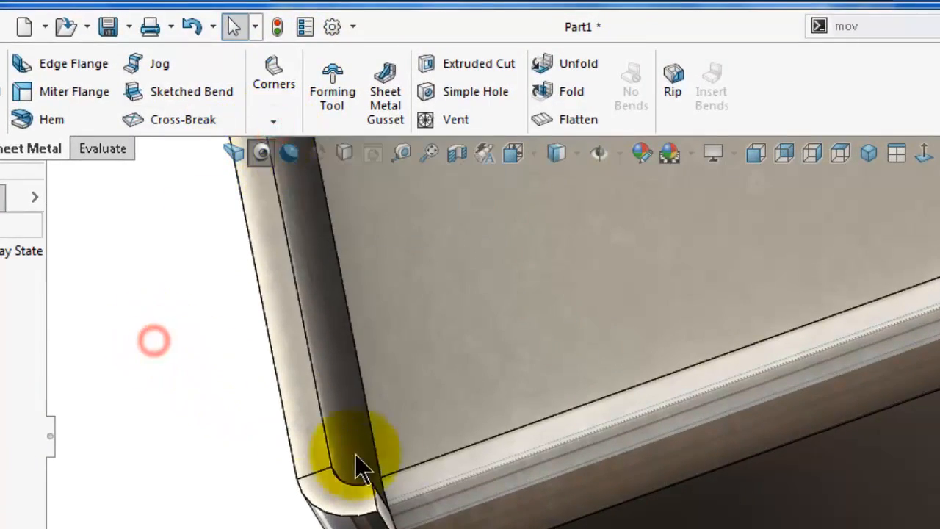
Edit the Sheet-Metal feature to set the Obround Auto Relief ratio to 1.9 and accept
scroll(357, 455, up, 4)
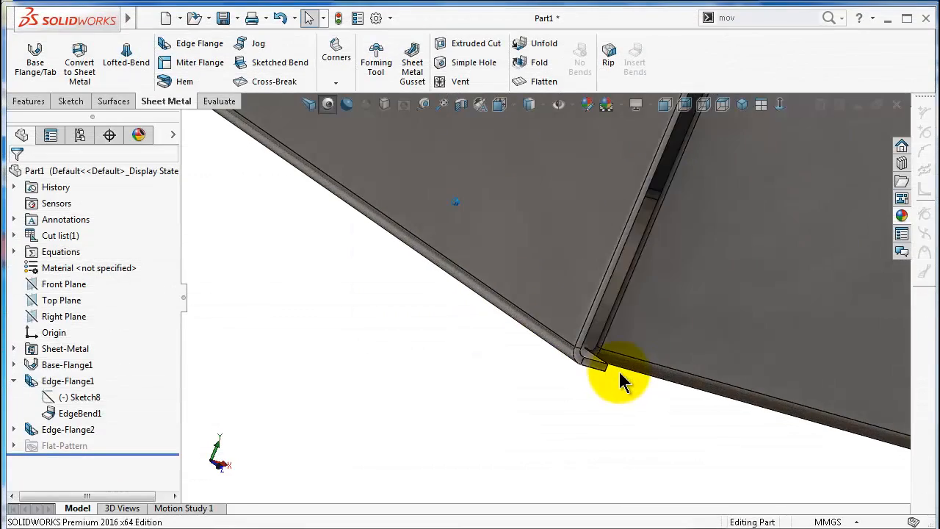
middle_drag(620, 373, 618, 375)
scroll(619, 374, down, 6)
middle_drag(389, 435, 187, 424)
click(84, 315)
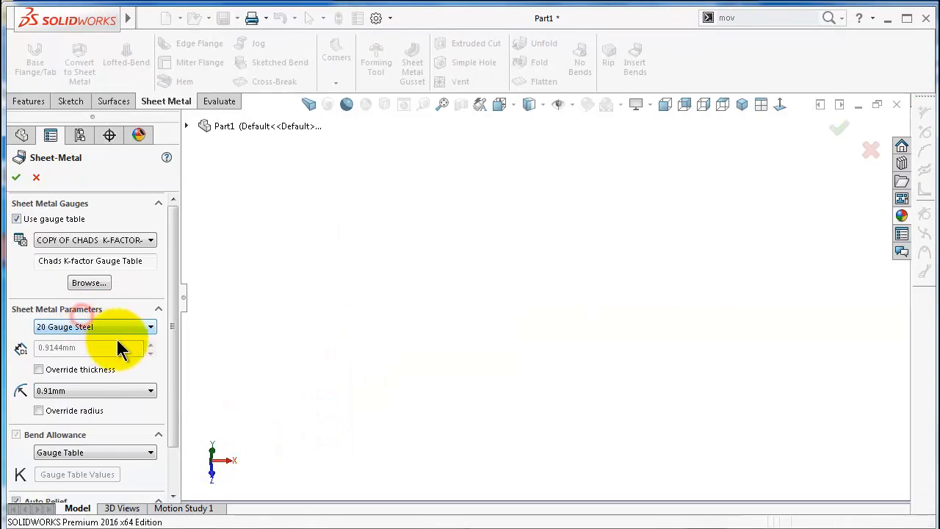
scroll(172, 373, down, 3)
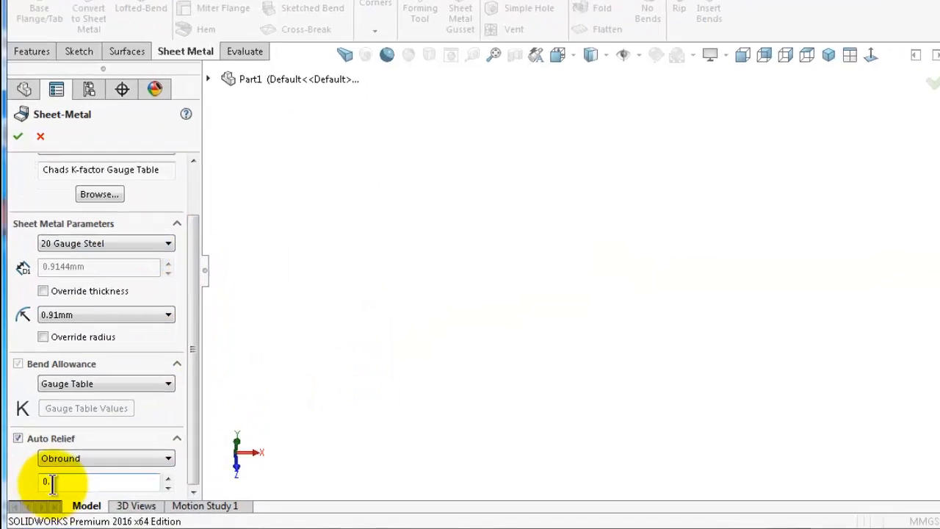
double_click(50, 486)
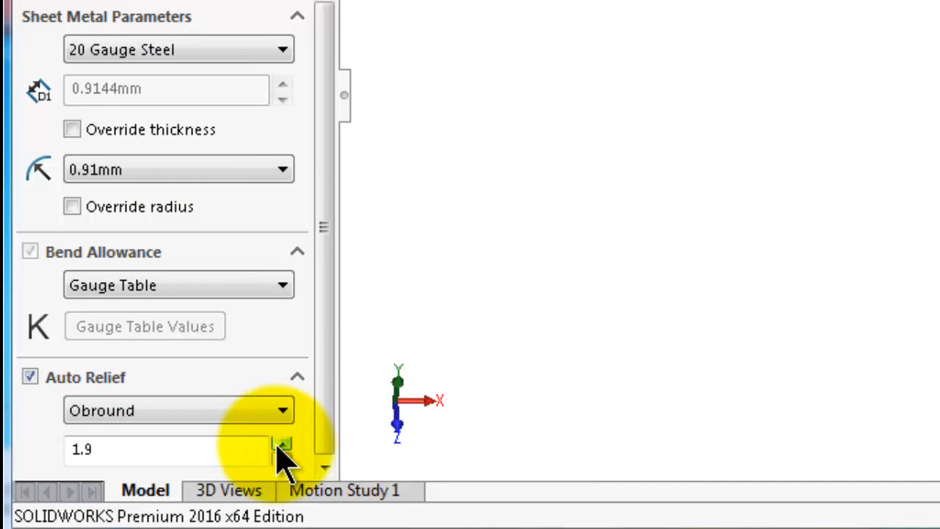
drag(135, 456, 70, 452)
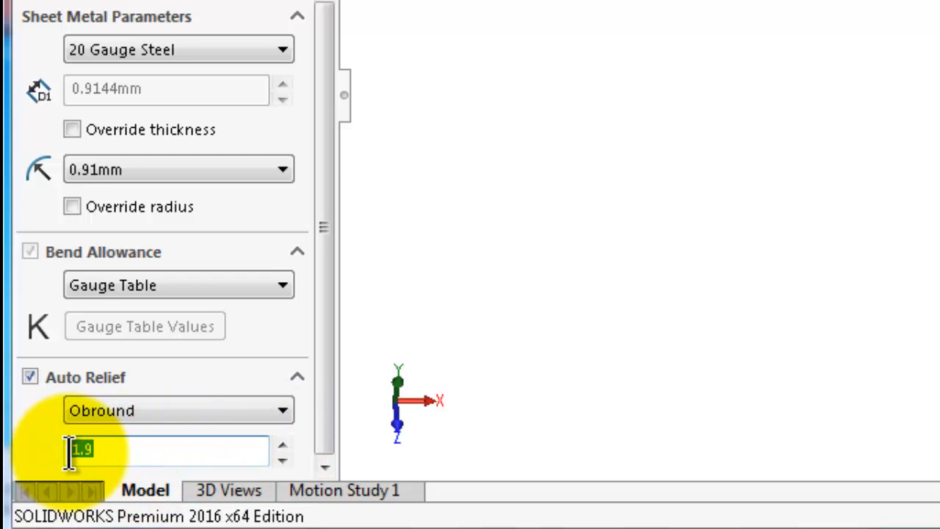
click(37, 432)
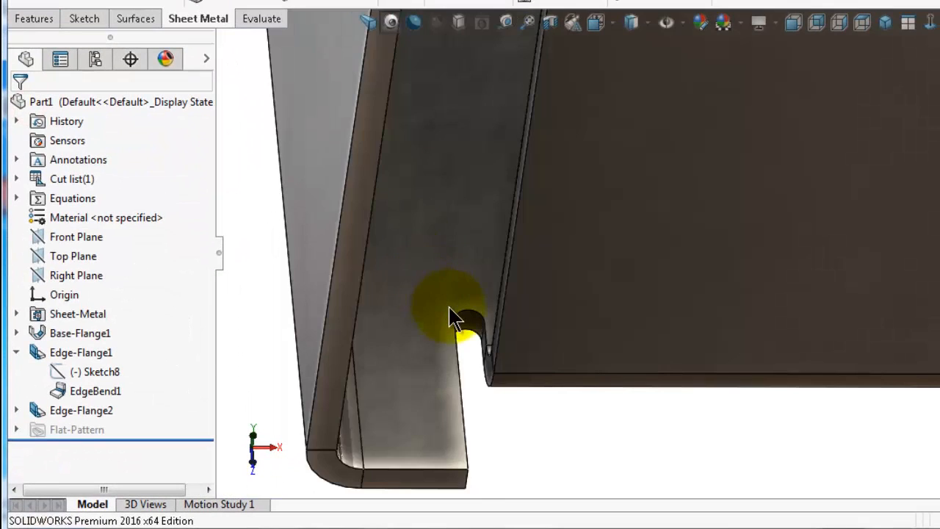
Examine the obround relief slot at the flange corner from below and from outside
scroll(449, 312, down, 2)
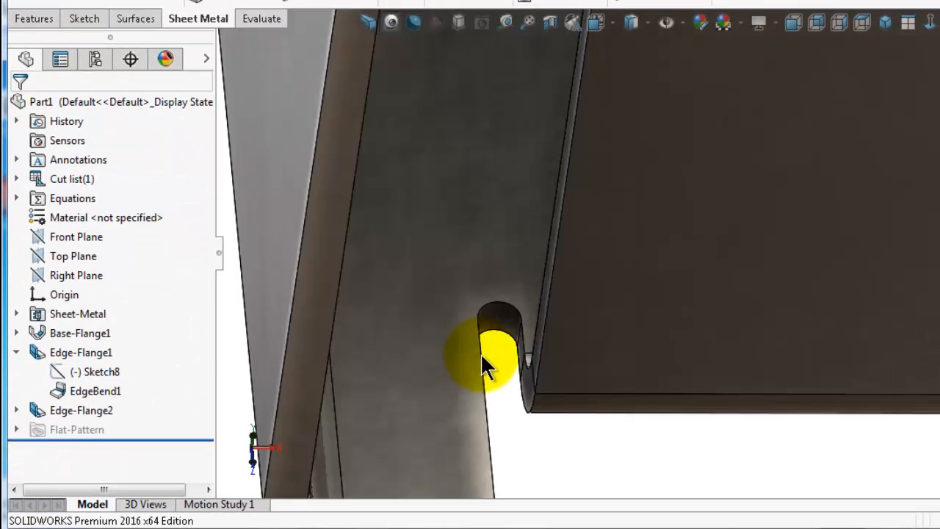
middle_drag(480, 353, 489, 241)
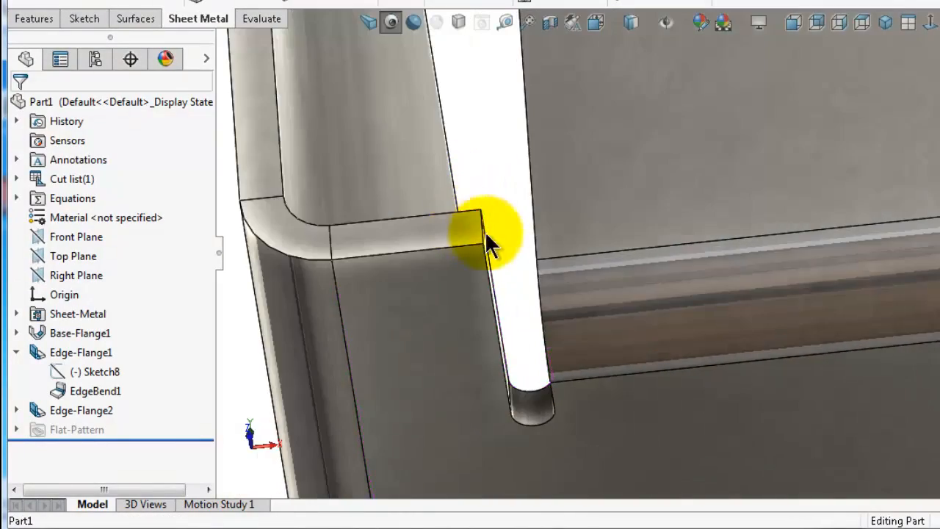
scroll(543, 371, down, 1)
middle_drag(541, 363, 523, 390)
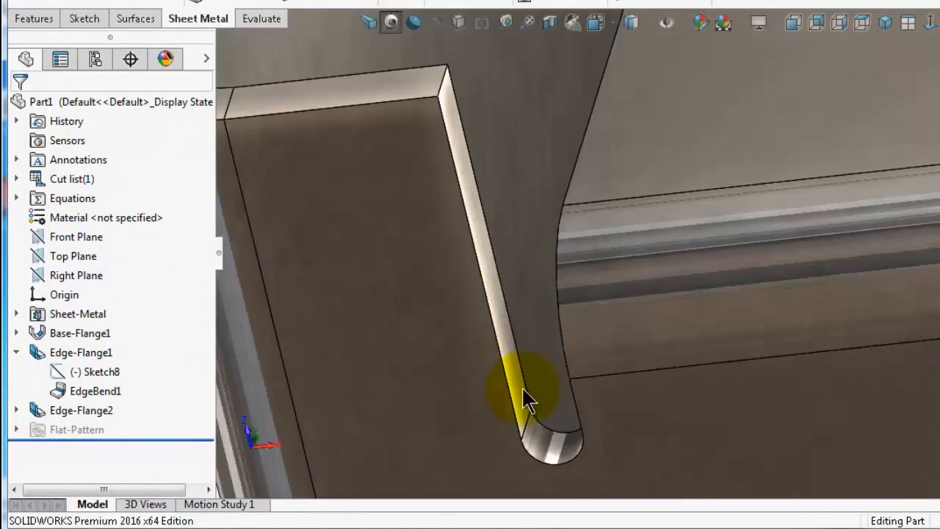
middle_drag(576, 409, 444, 139)
Check the radius of the relief slot's rounded end arc and clear the selection
click(451, 123)
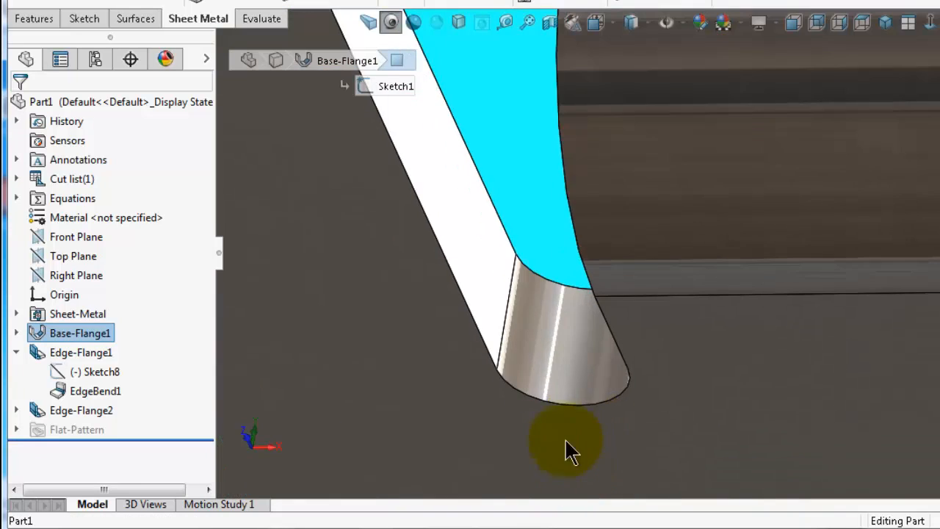
click(570, 404)
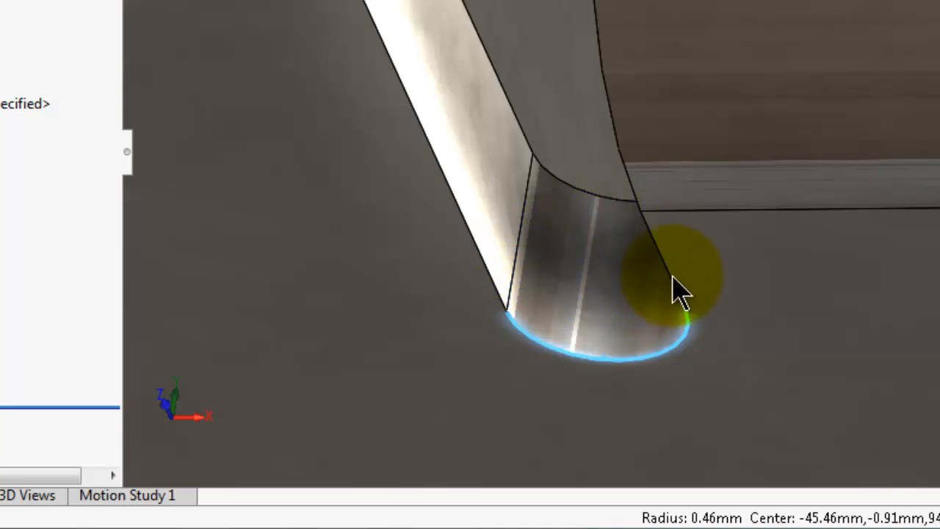
middle_drag(674, 282, 640, 178)
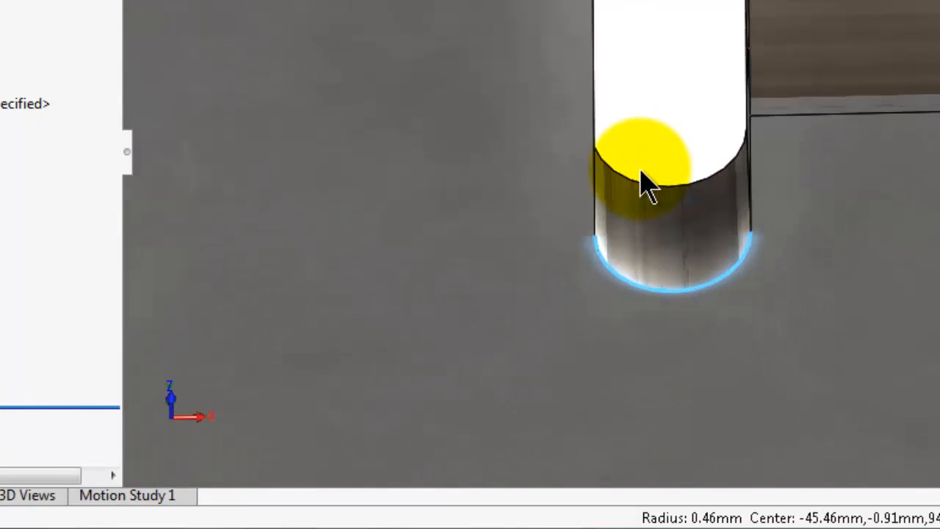
scroll(640, 178, up, 5)
middle_drag(640, 80, 597, 221)
click(443, 275)
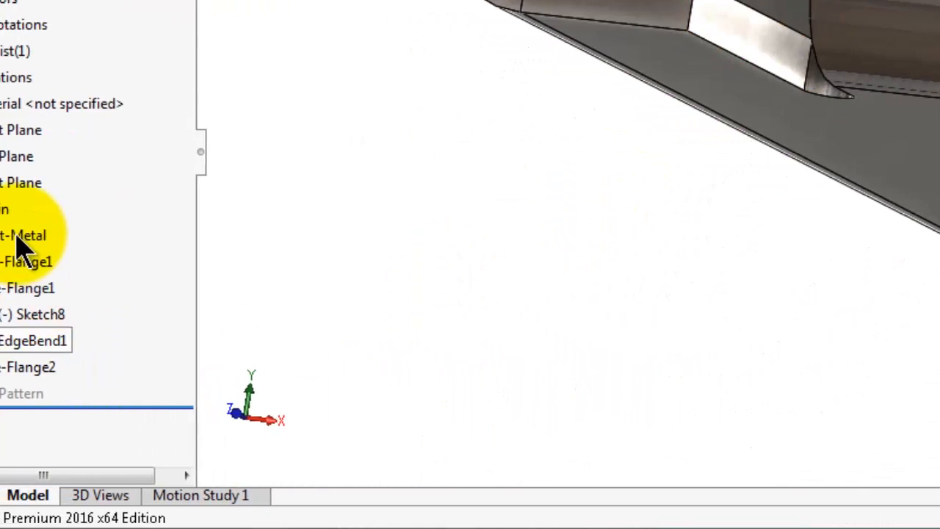
Reopen the Sheet-Metal feature to review the Obround relief ratio, and accept
click(19, 236)
click(42, 153)
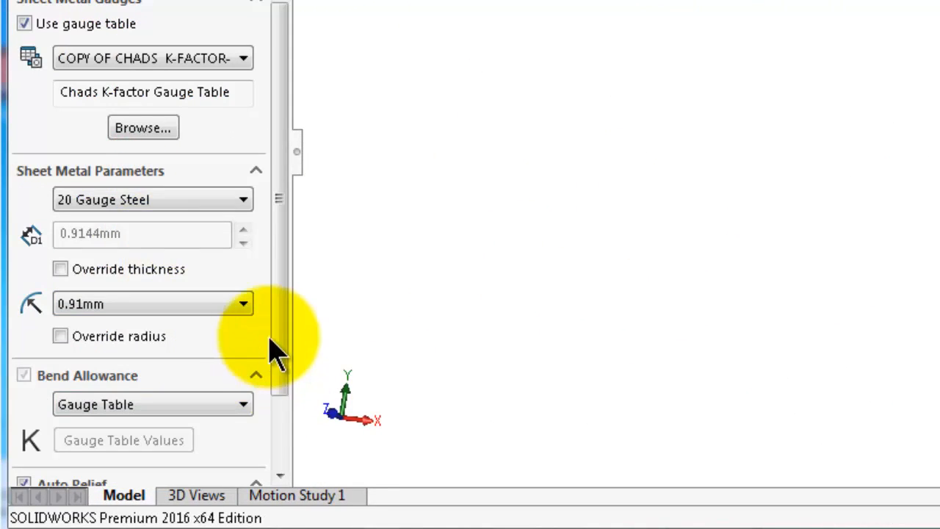
drag(274, 351, 283, 428)
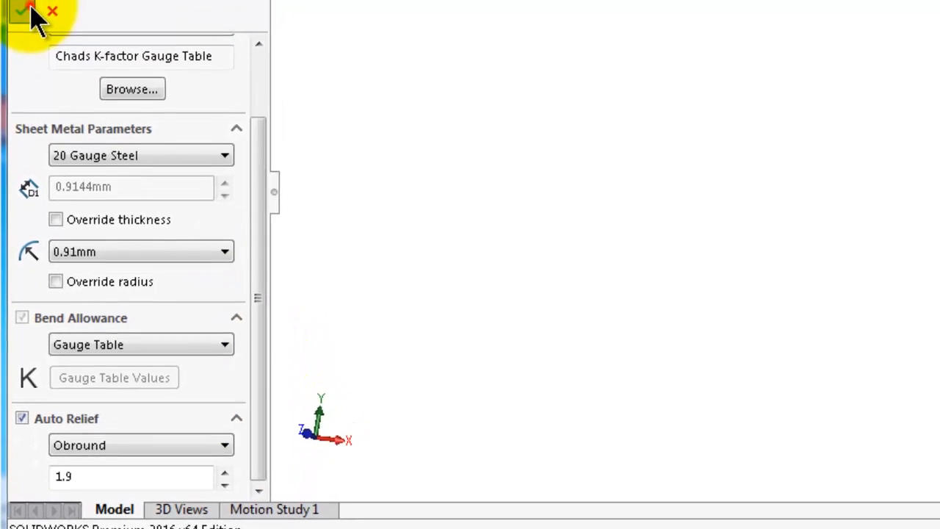
click(21, 36)
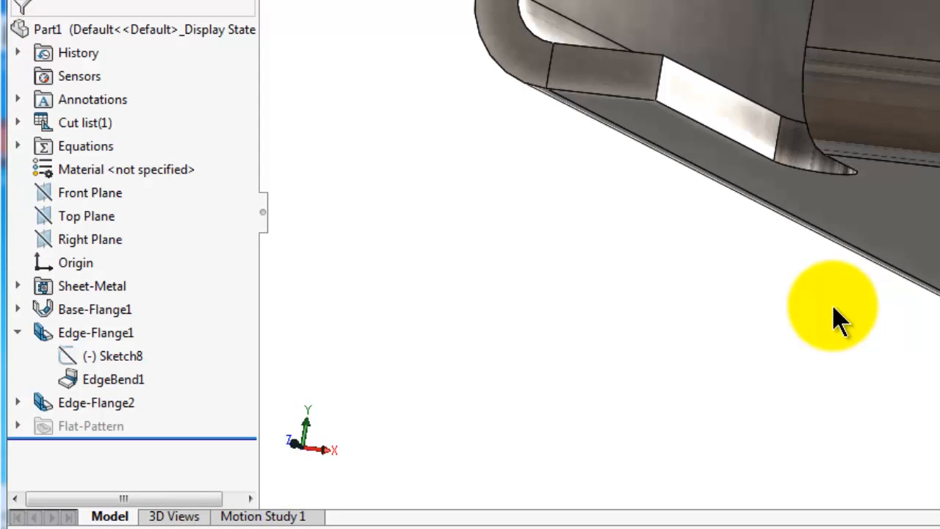
Inspect the relief slot's depth beside the base bend from several angles
middle_drag(828, 262, 861, 183)
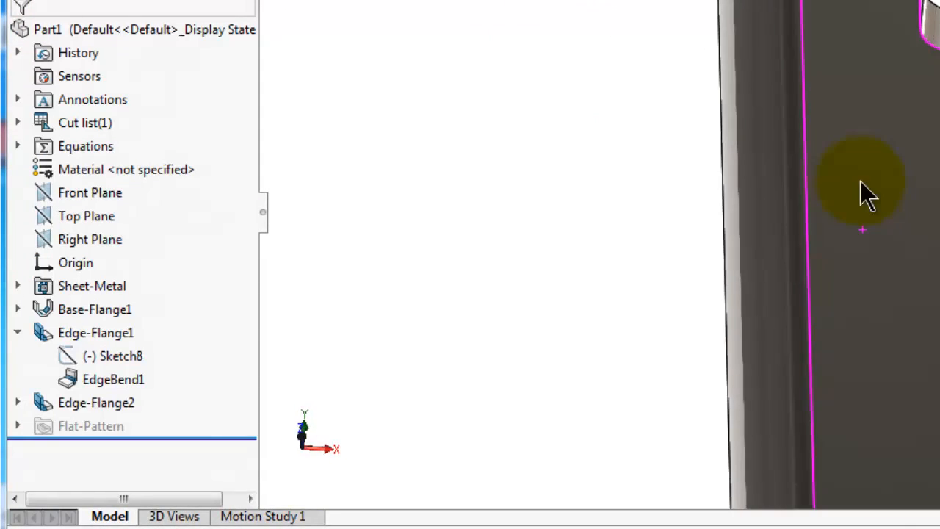
scroll(934, 54, down, 2)
middle_drag(937, 53, 684, 179)
scroll(786, 210, down, 1)
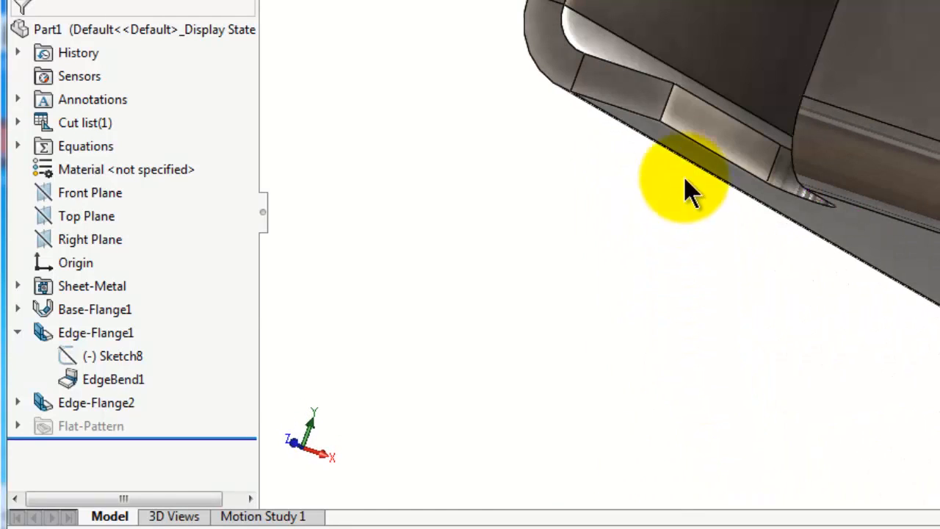
click(670, 112)
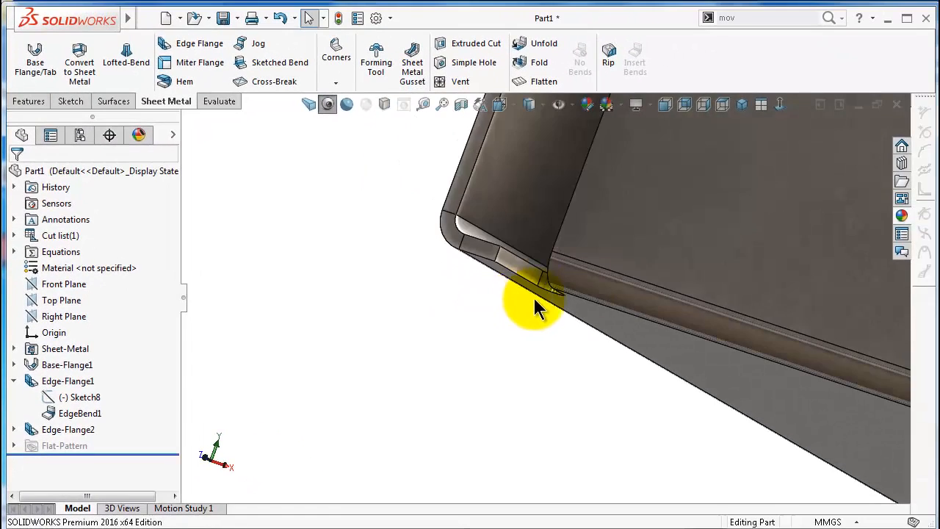
middle_drag(534, 299, 447, 223)
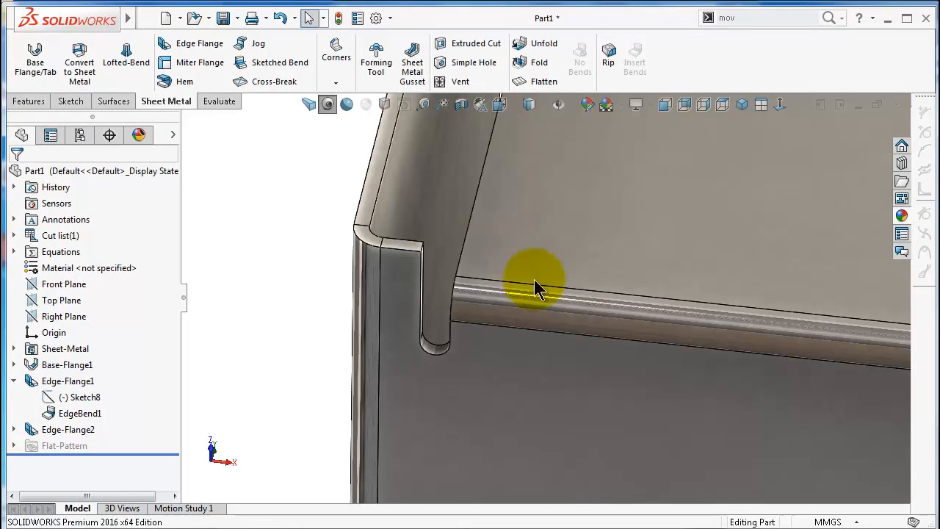